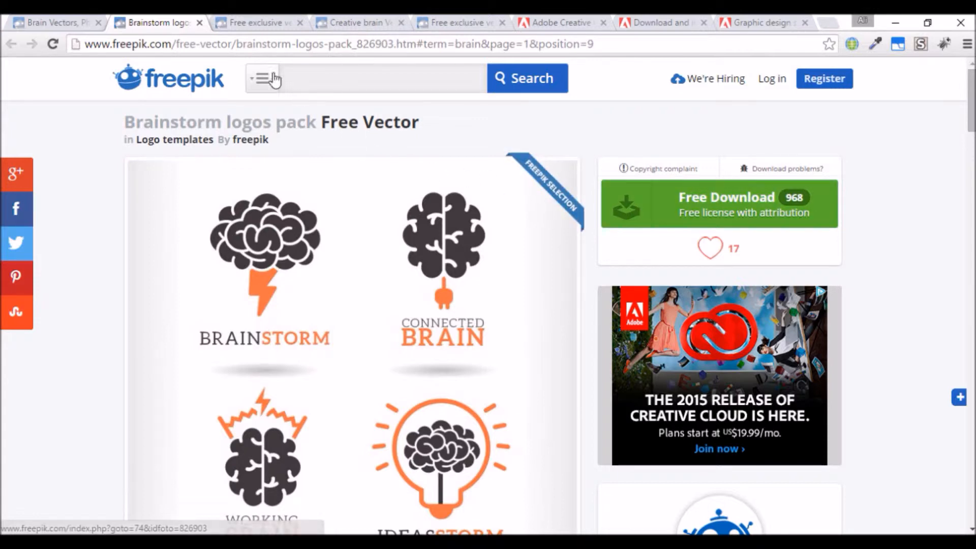
# Step: Review the Freepik download pages for the Brainstorm logos pack and the Creative brain vector
pyautogui.click(257, 23)
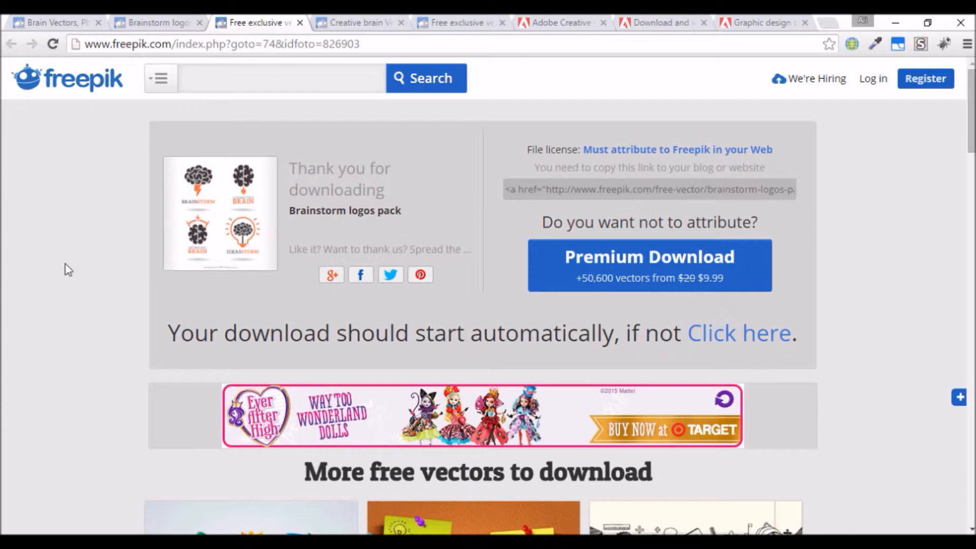
pyautogui.click(364, 20)
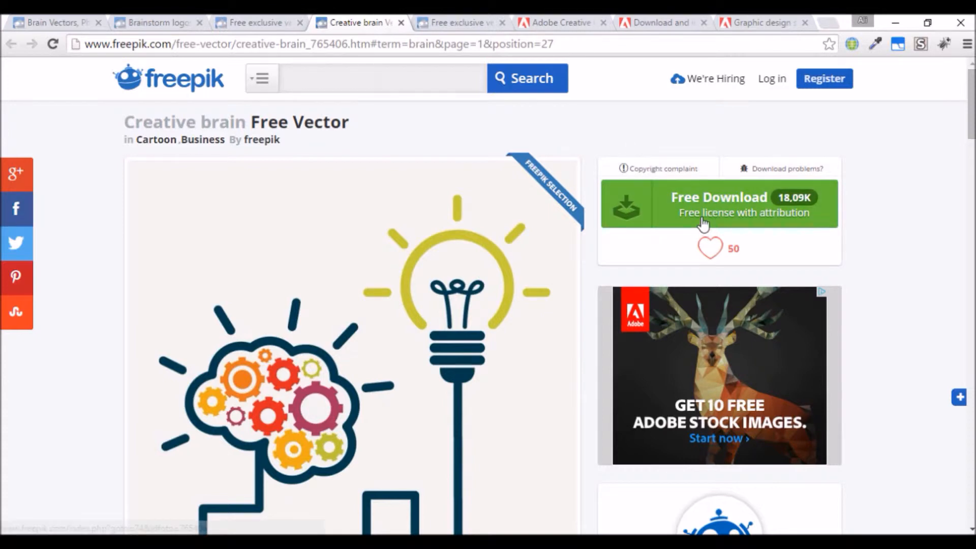
pyautogui.click(456, 18)
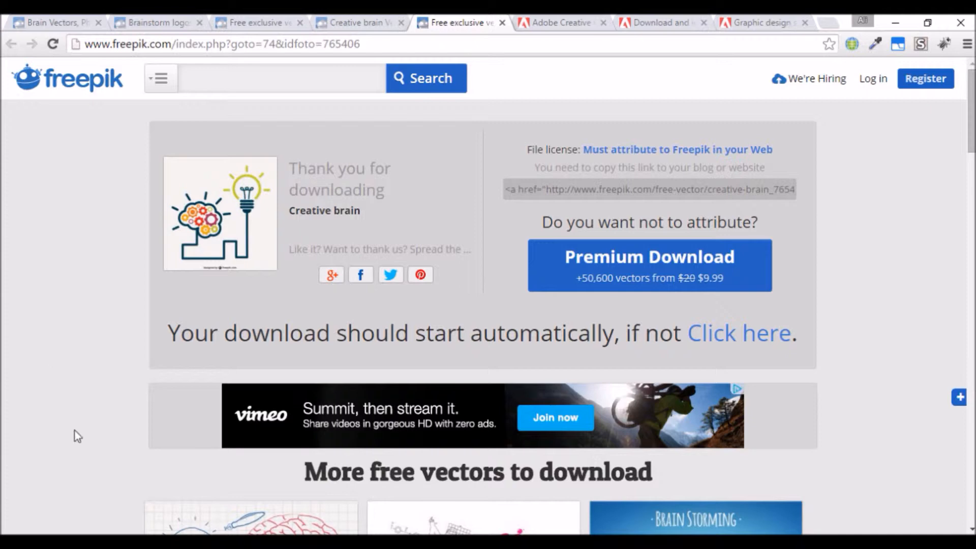
# Step: Switch to File Explorer and open the Image 1 folder inside the Files folder
pyautogui.hotkey('alt', 'Tab')
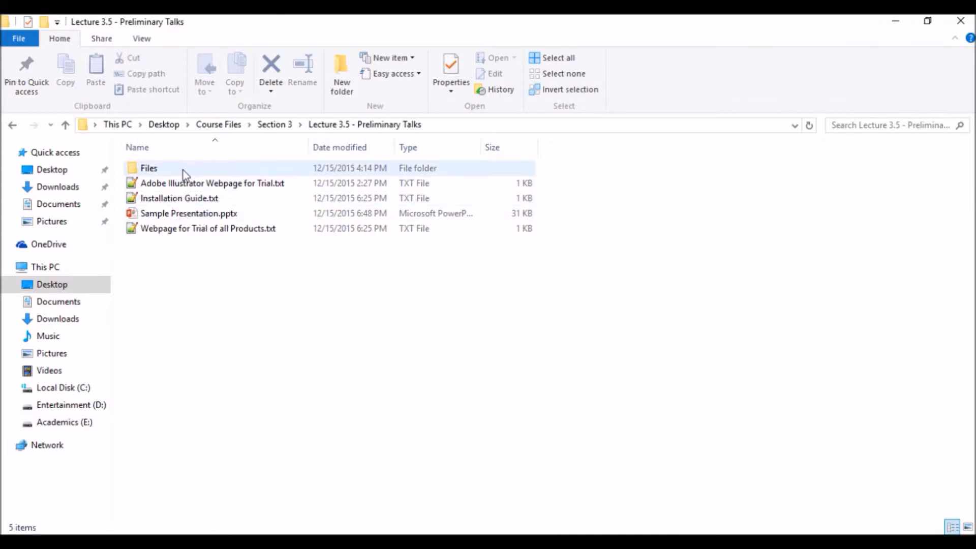
pyautogui.doubleClick(201, 171)
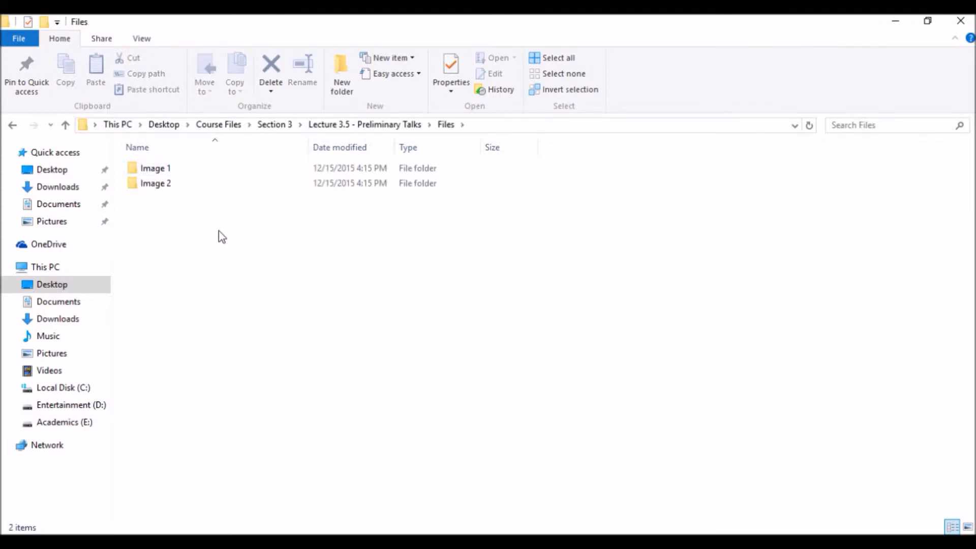
pyautogui.doubleClick(223, 172)
# Step: Examine the Brainstorm-logos-pack zip archive and its extracted text, JPG, EPS and AI files
pyautogui.click(474, 226)
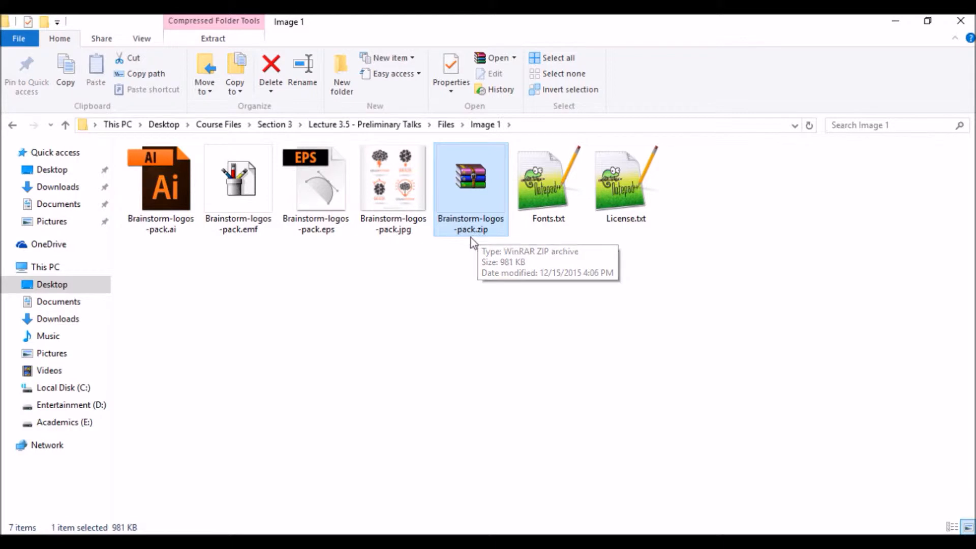
pyautogui.click(511, 253)
pyautogui.click(559, 211)
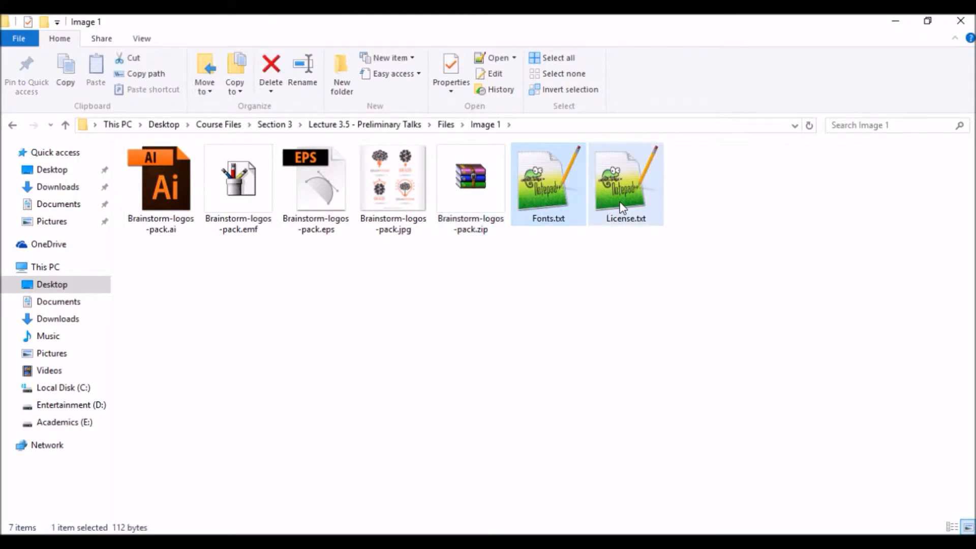
pyautogui.keyDown('ctrl'); pyautogui.click(409, 204); pyautogui.keyUp('ctrl')
pyautogui.keyDown('ctrl'); pyautogui.click(315, 198); pyautogui.keyUp('ctrl')
pyautogui.keyDown('ctrl'); pyautogui.click(176, 194); pyautogui.keyUp('ctrl')
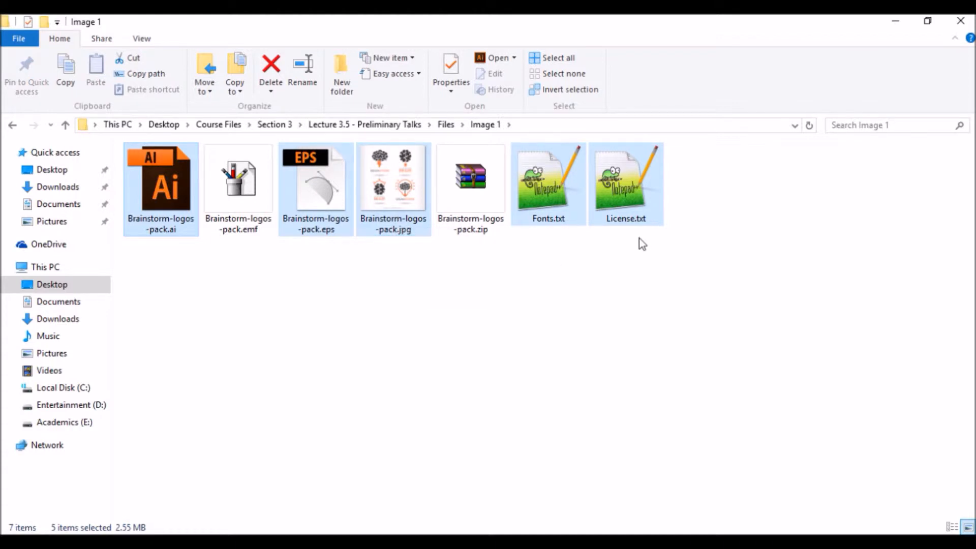
# Step: View Brainstorm-logos-pack.jpg in the Photos viewer, then close the viewer
pyautogui.click(407, 247)
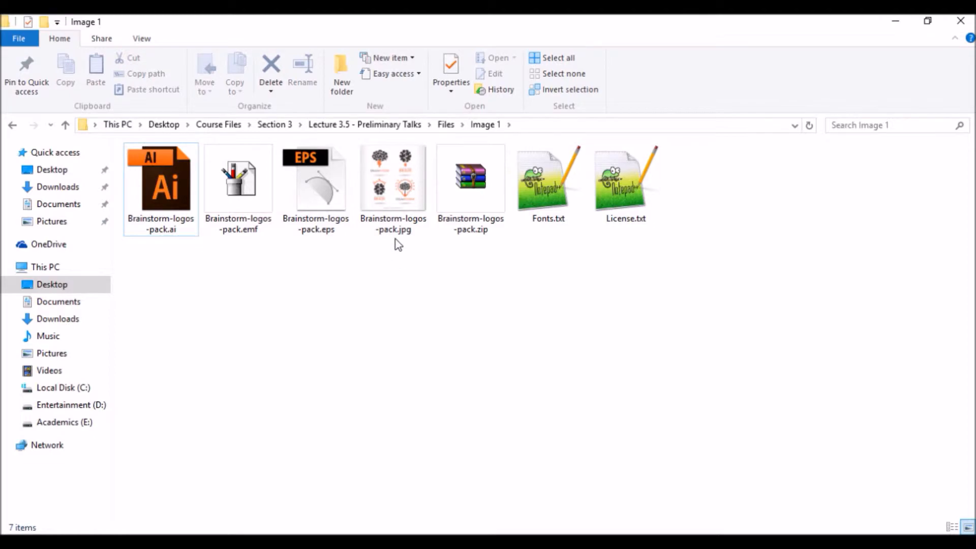
pyautogui.doubleClick(397, 219)
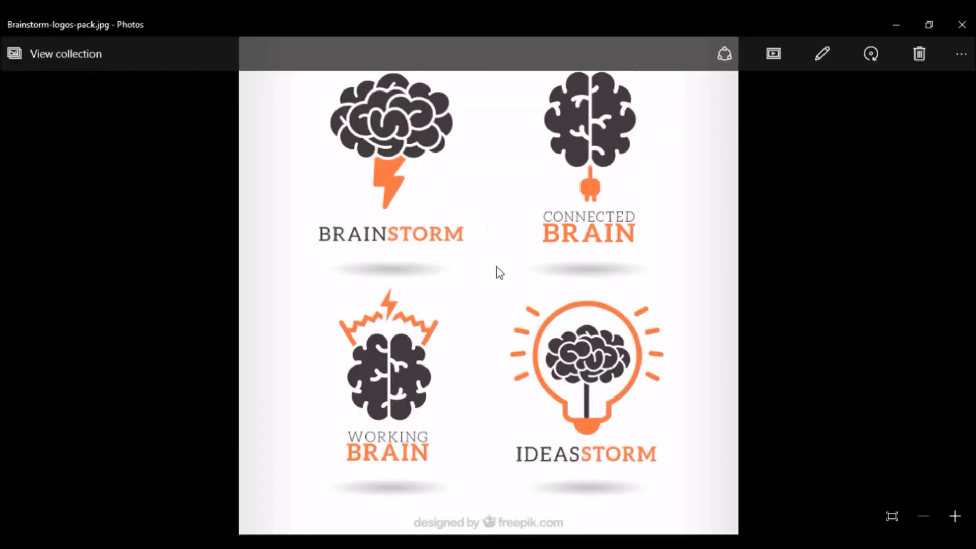
pyautogui.click(962, 26)
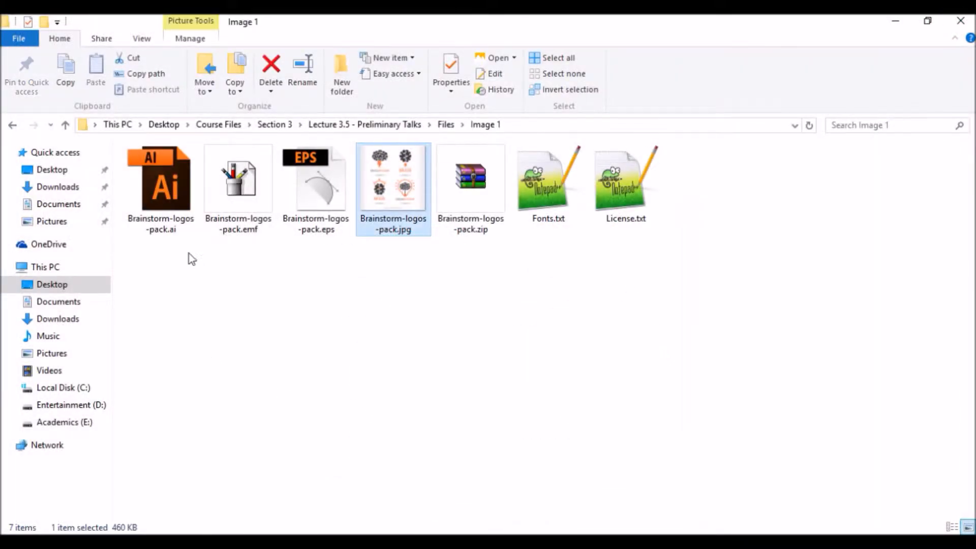
# Step: Compare the AI, EPS and EMF versions of Brainstorm-logos-pack in the Image 1 folder
pyautogui.click(184, 232)
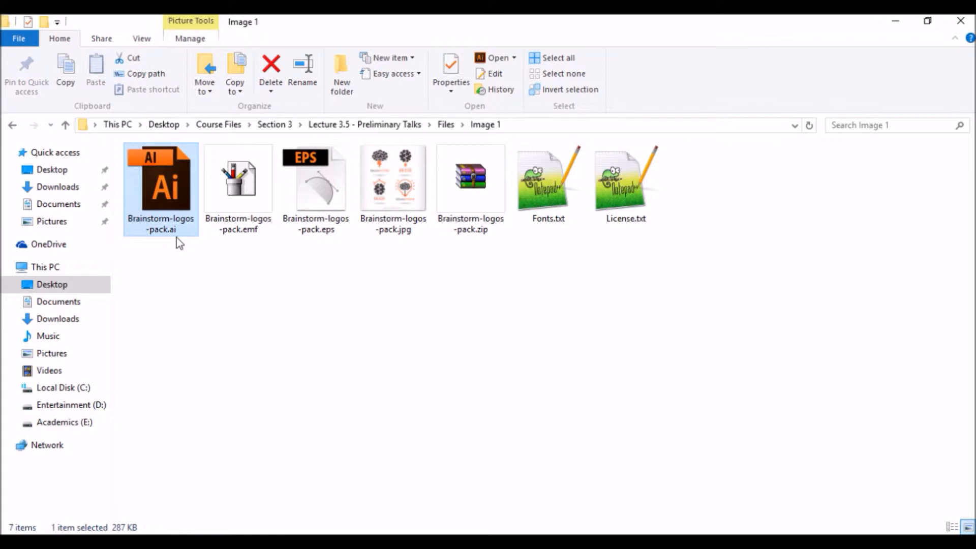
pyautogui.click(338, 234)
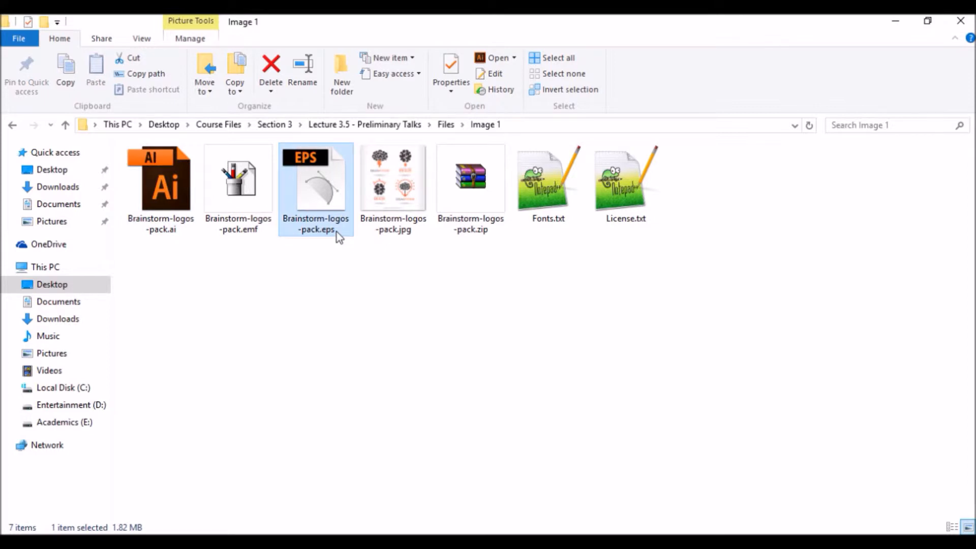
pyautogui.click(320, 239)
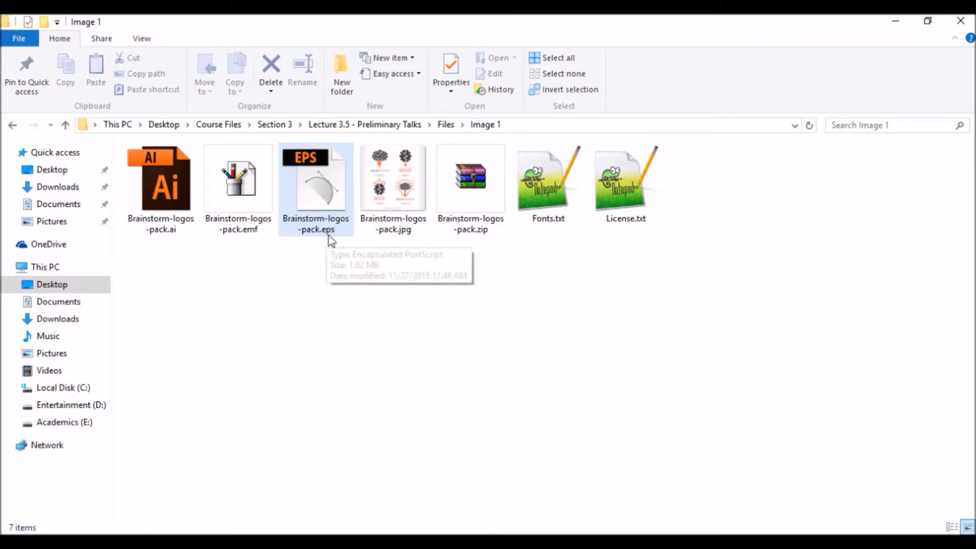
pyautogui.click(338, 237)
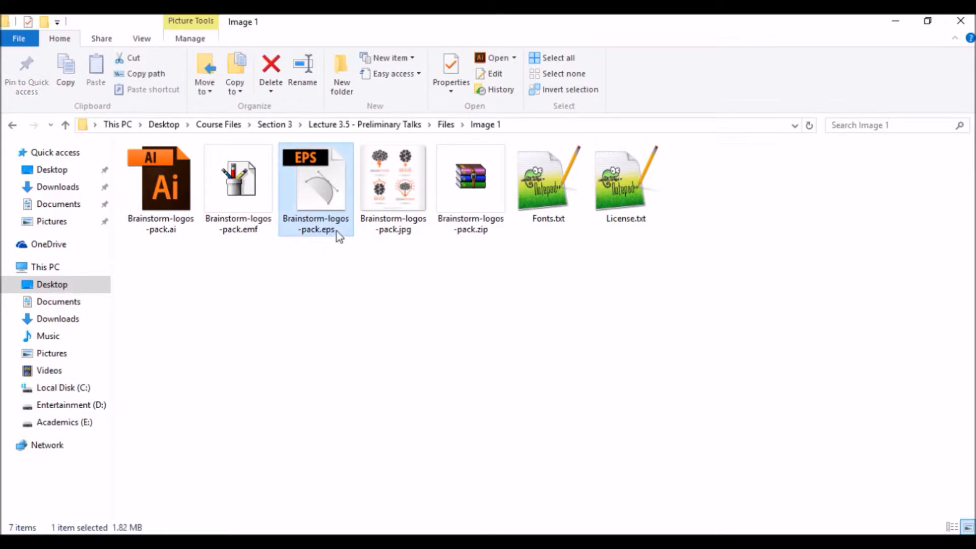
pyautogui.click(183, 233)
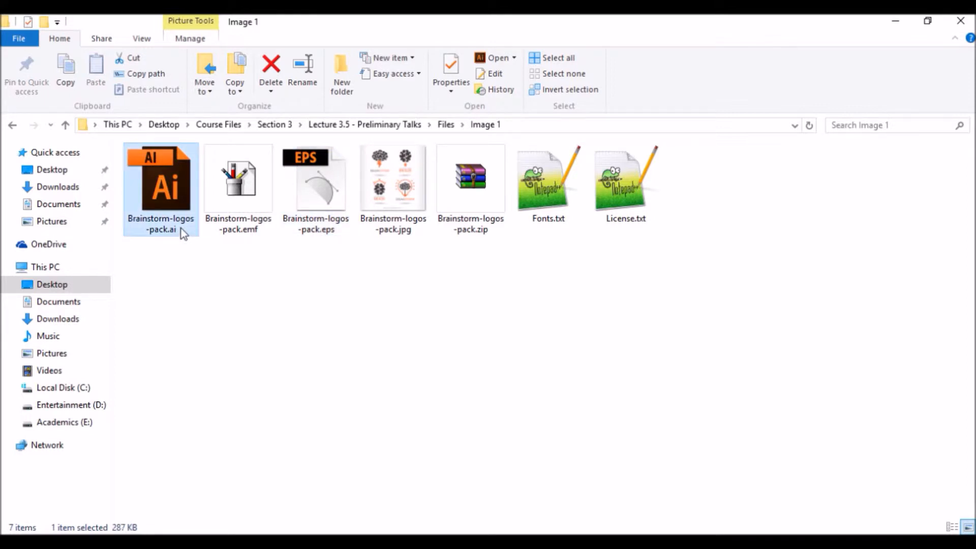
pyautogui.click(317, 270)
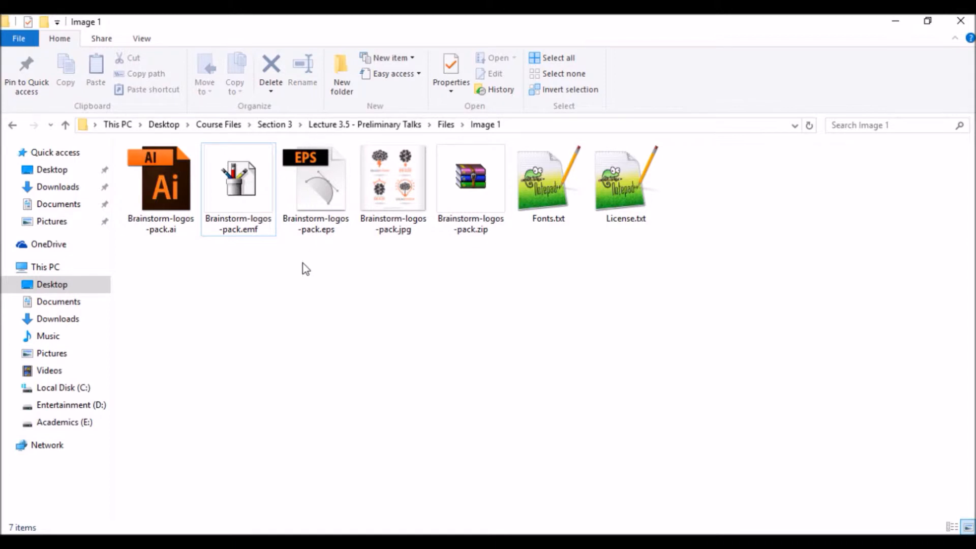
pyautogui.click(259, 234)
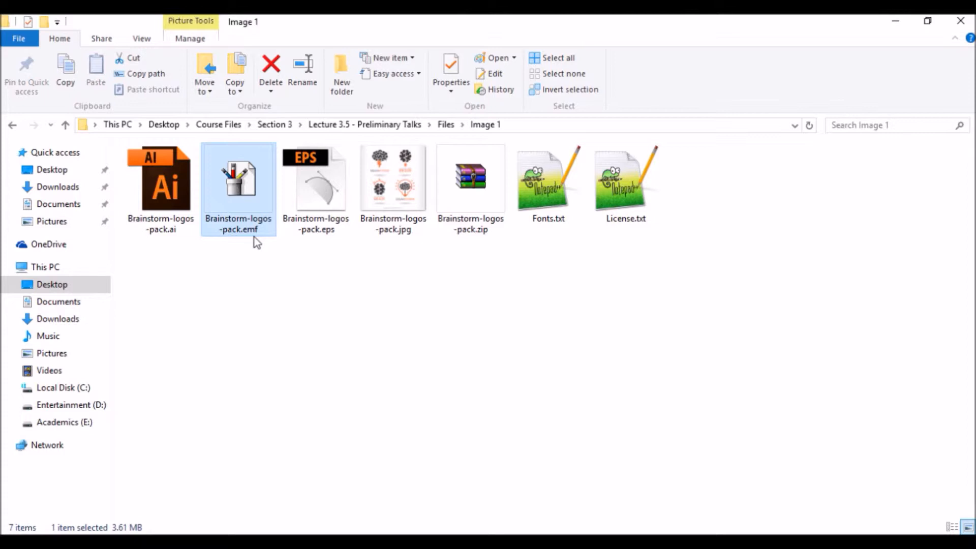
pyautogui.click(333, 238)
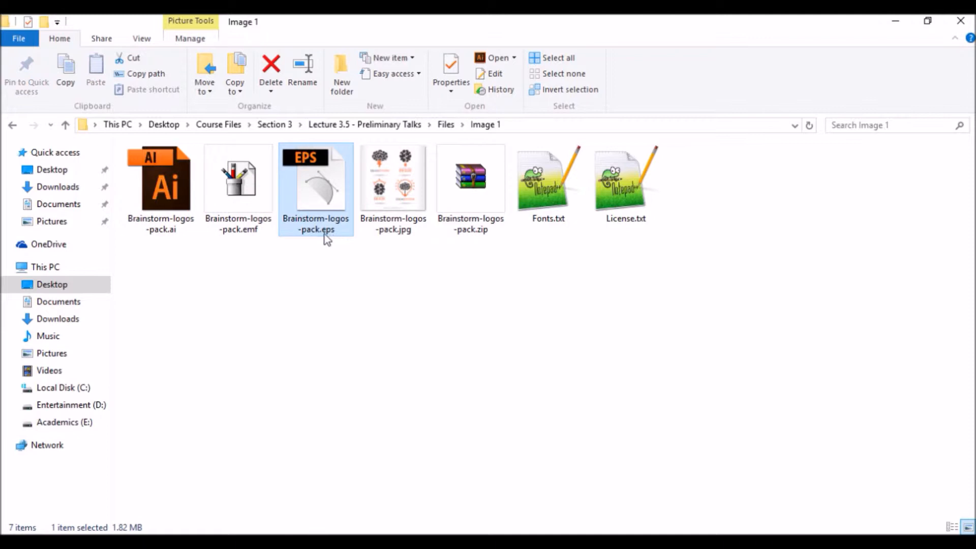
pyautogui.click(251, 234)
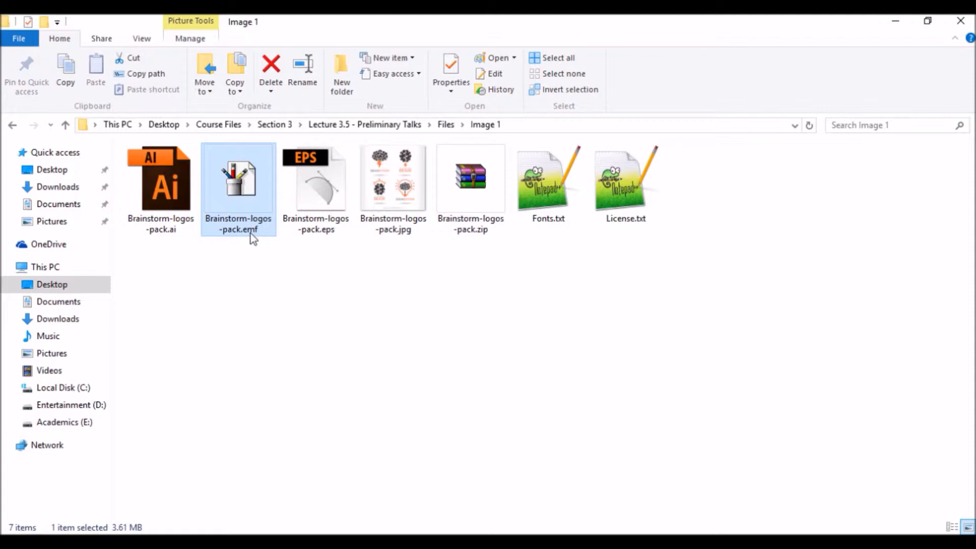
pyautogui.click(270, 273)
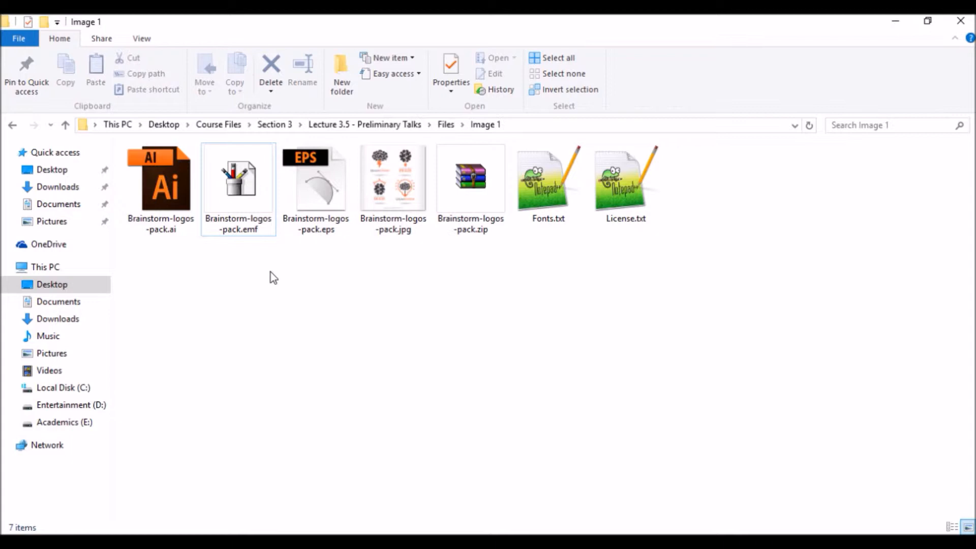
# Step: Return from the Image 1 folder to the Lecture 3.5 - Preliminary Talks folder
pyautogui.click(446, 129)
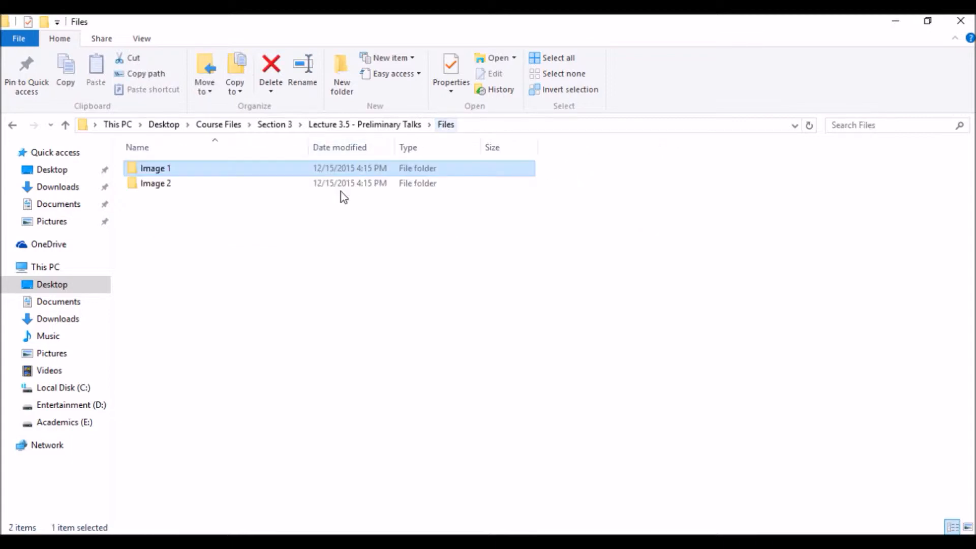
pyautogui.click(382, 125)
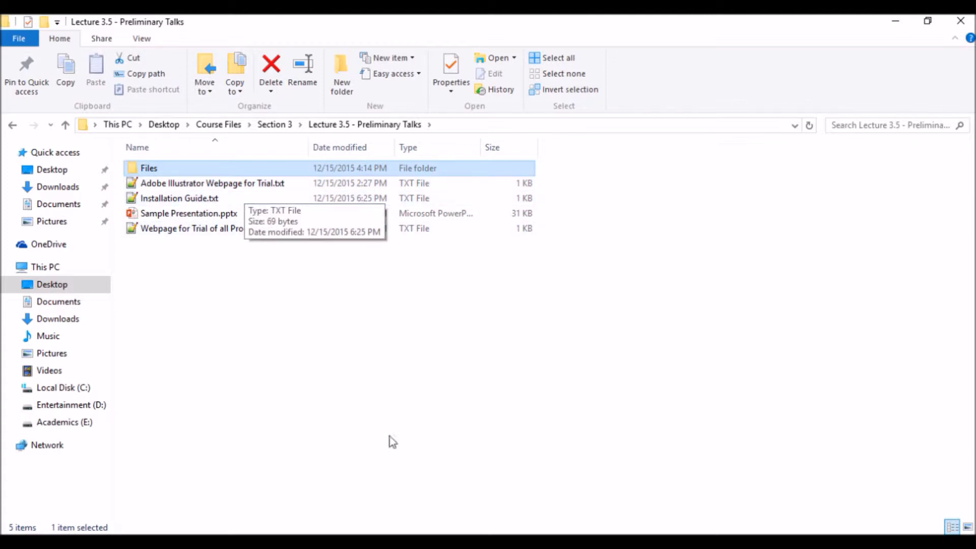
# Step: Switch to Chrome and review Adobe's Creative Cloud download and install instructions and the Illustrator trial in the desktop apps catalog
pyautogui.hotkey('alt', 'Tab')
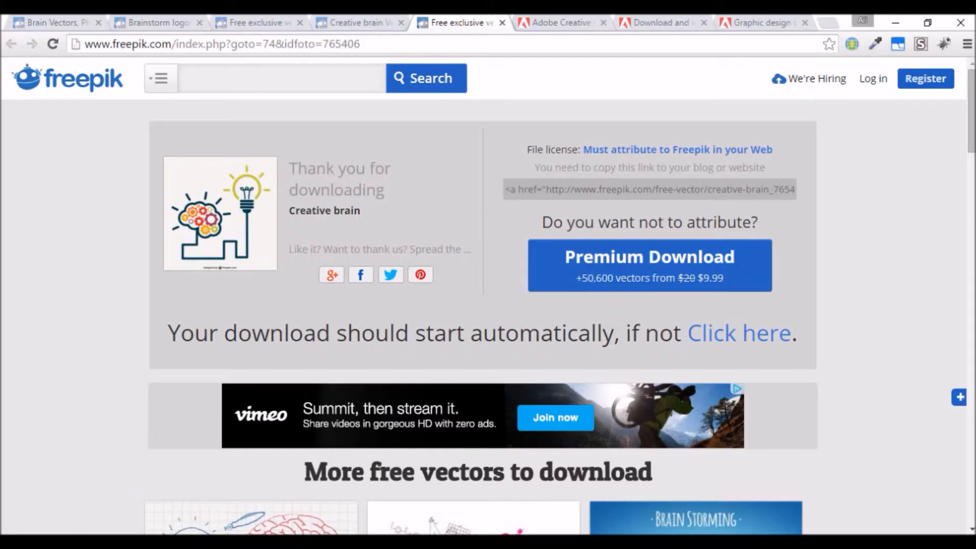
pyautogui.click(559, 22)
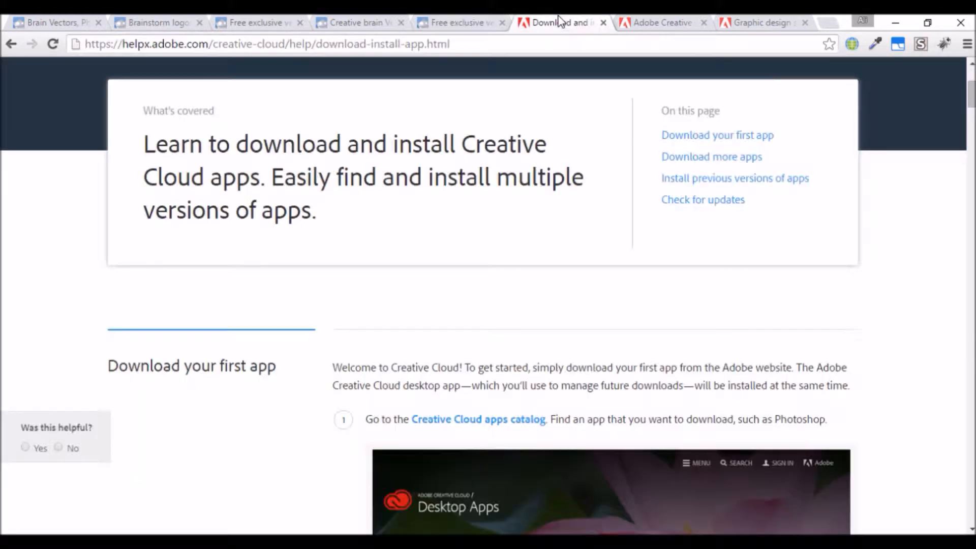
pyautogui.scroll(-2, 376, 362)
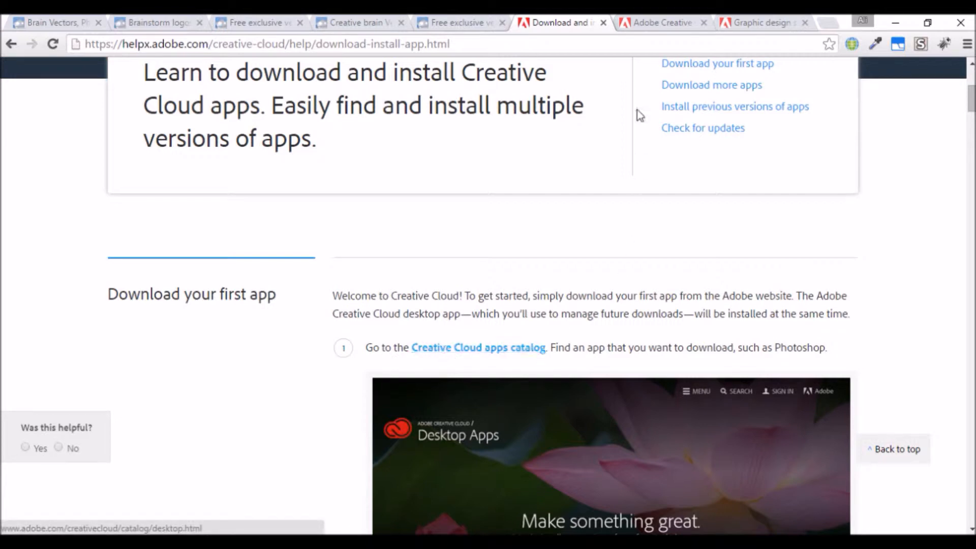
pyautogui.click(659, 23)
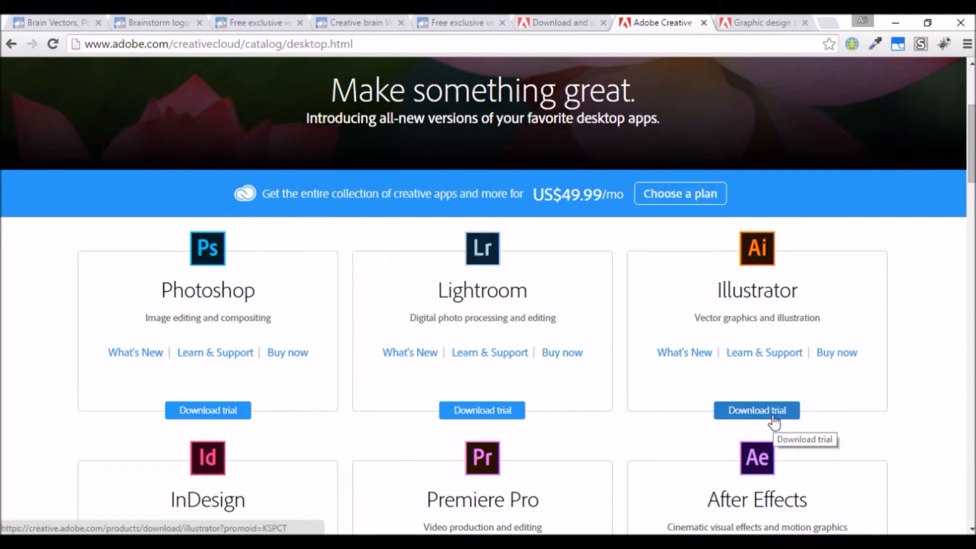
pyautogui.click(590, 21)
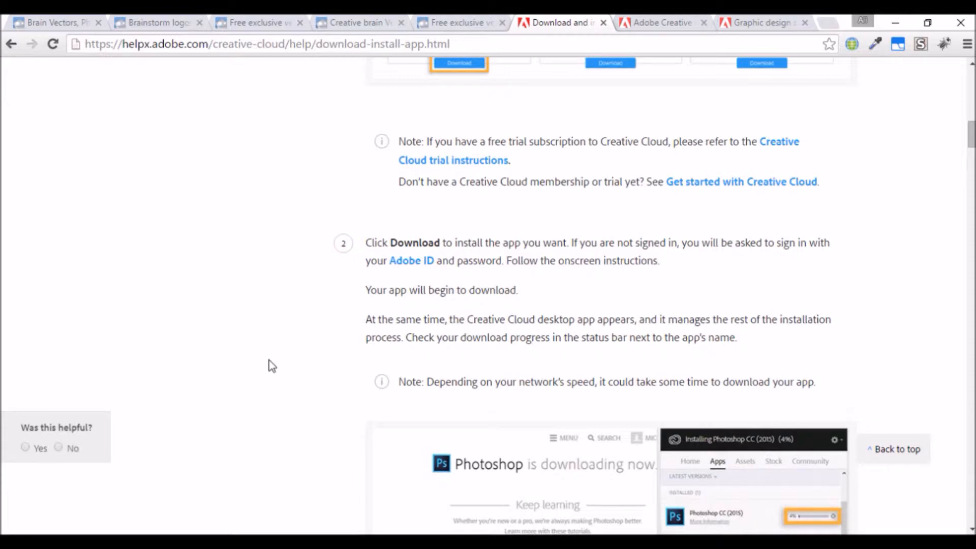
pyautogui.scroll(-4, 272, 366)
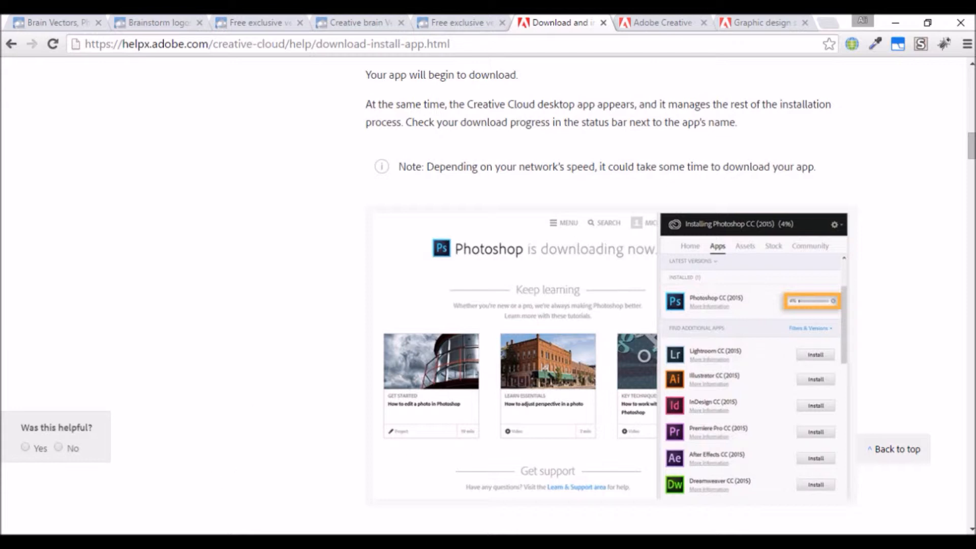
# Step: Search the computer for Illustrator and launch Adobe Illustrator CC (64 Bit)
pyautogui.press('super+s')
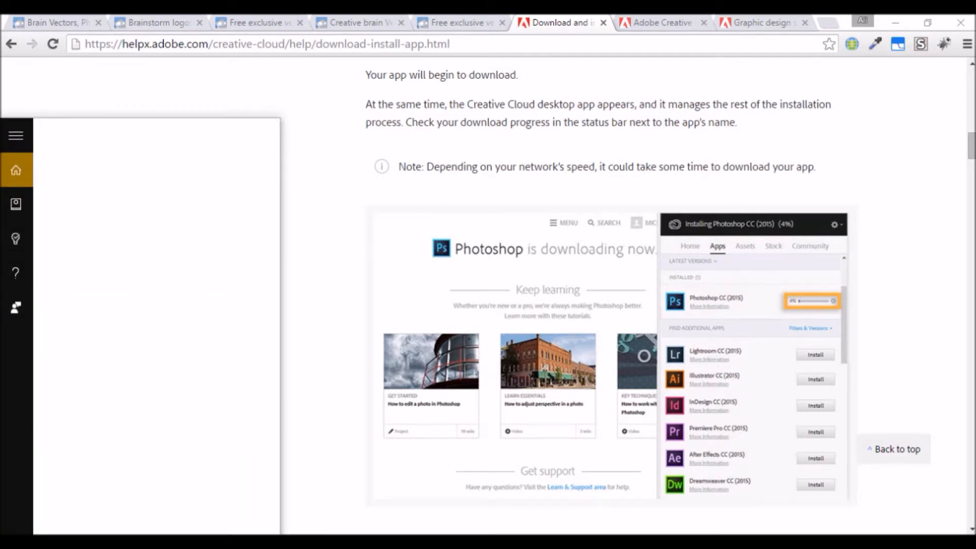
pyautogui.write('illustra')
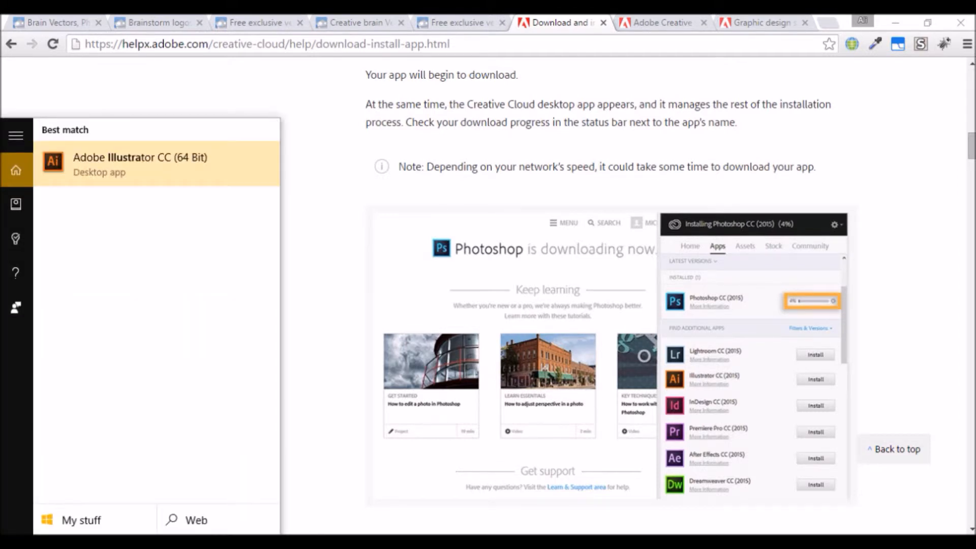
pyautogui.click(185, 177)
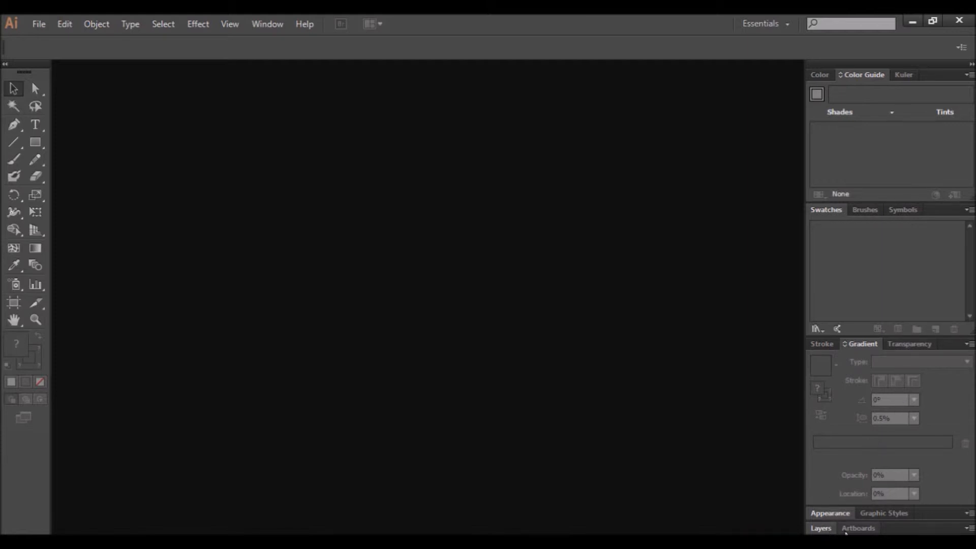
# Step: Expand the collapsed Layers group and bring its Artboards list into view
pyautogui.click(821, 528)
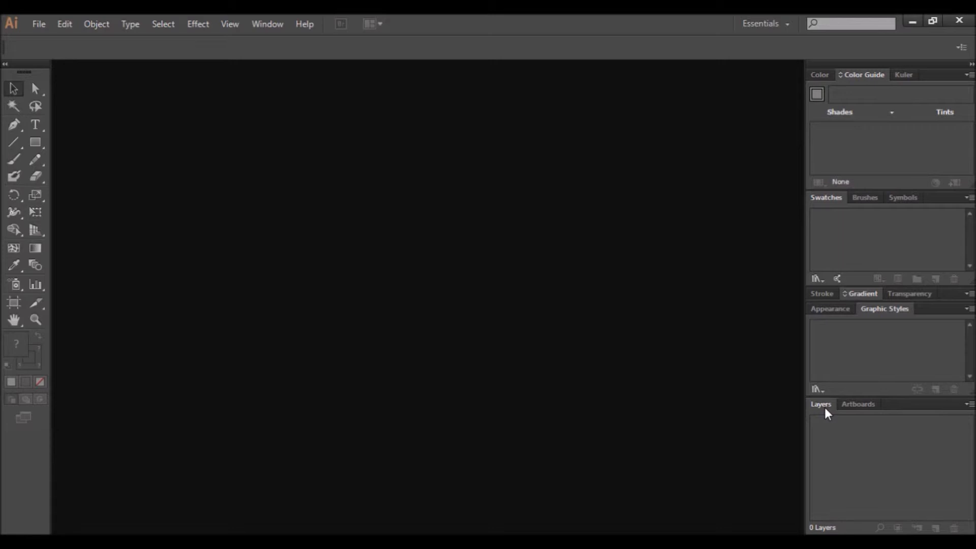
pyautogui.click(858, 404)
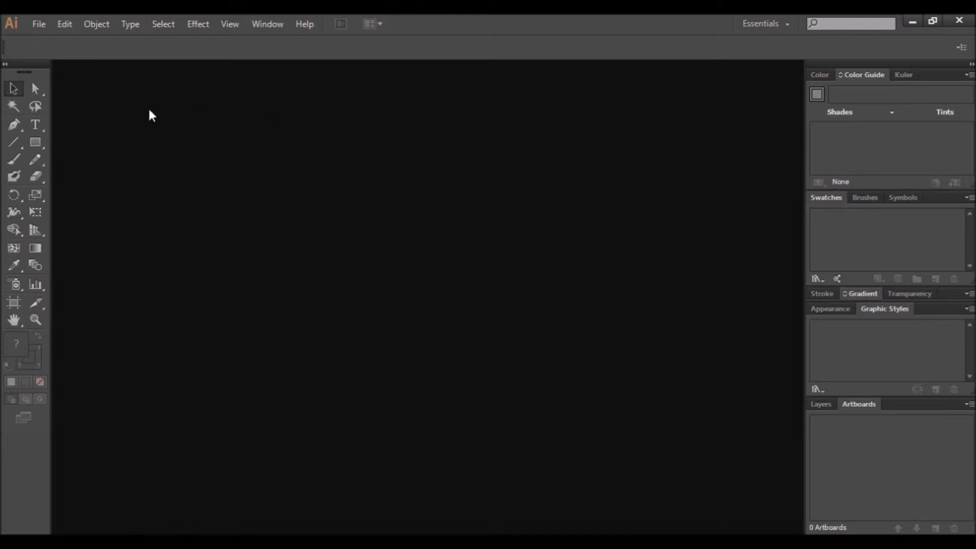
# Step: Create a new document named Document 1 with one B4 portrait artboard in points
pyautogui.click(41, 26)
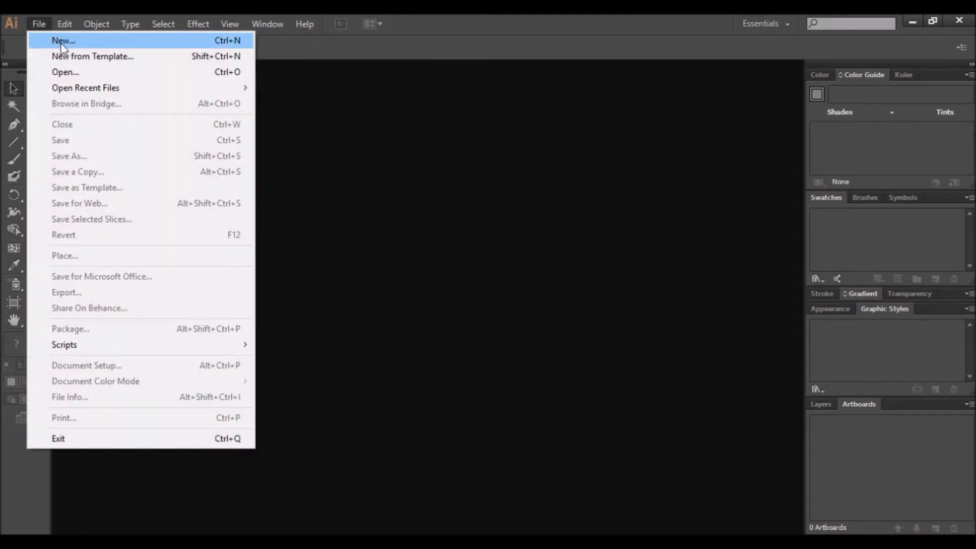
pyautogui.click(61, 43)
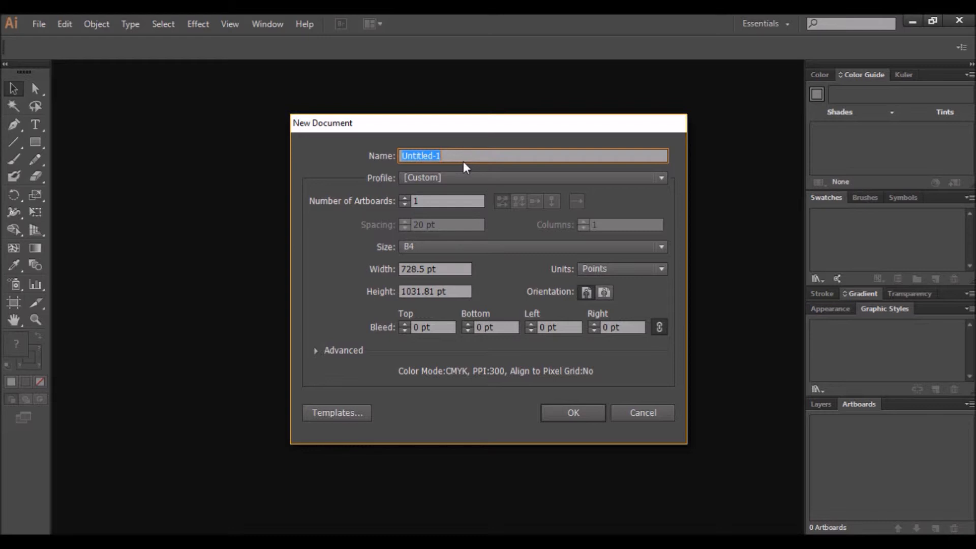
pyautogui.write('Document 1')
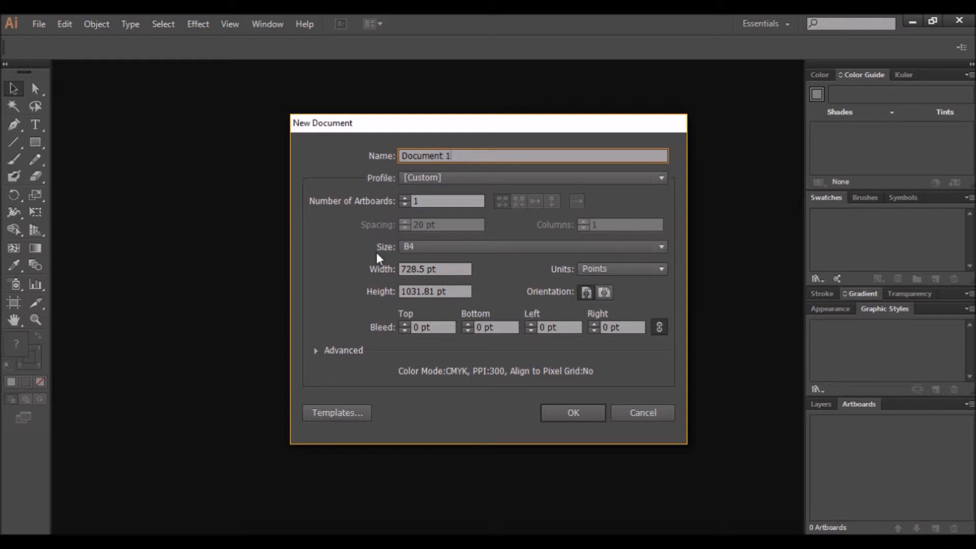
pyautogui.click(488, 249)
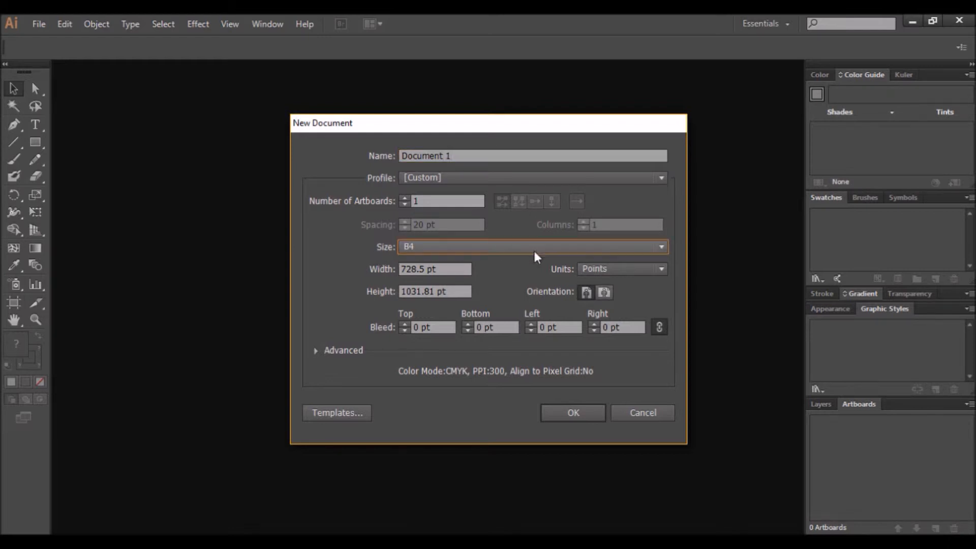
pyautogui.click(576, 251)
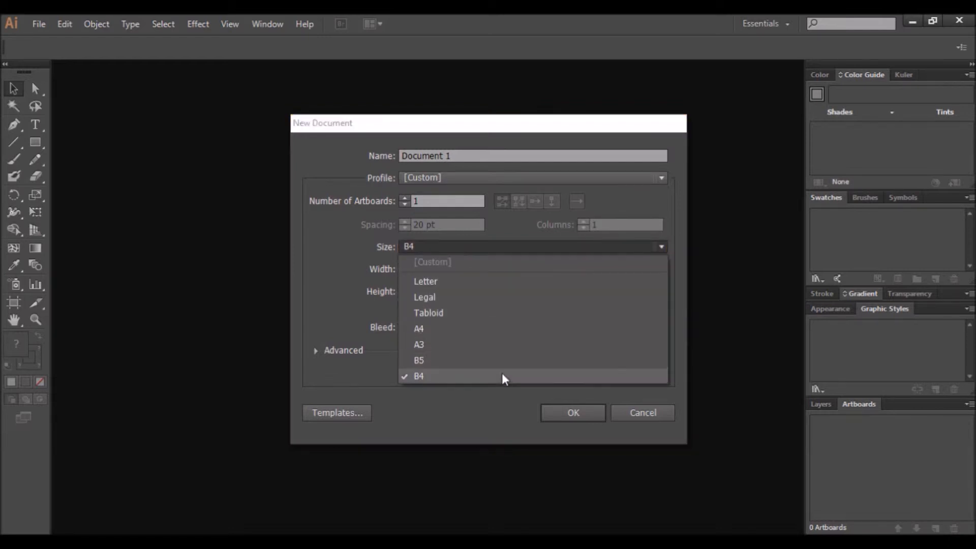
pyautogui.click(506, 424)
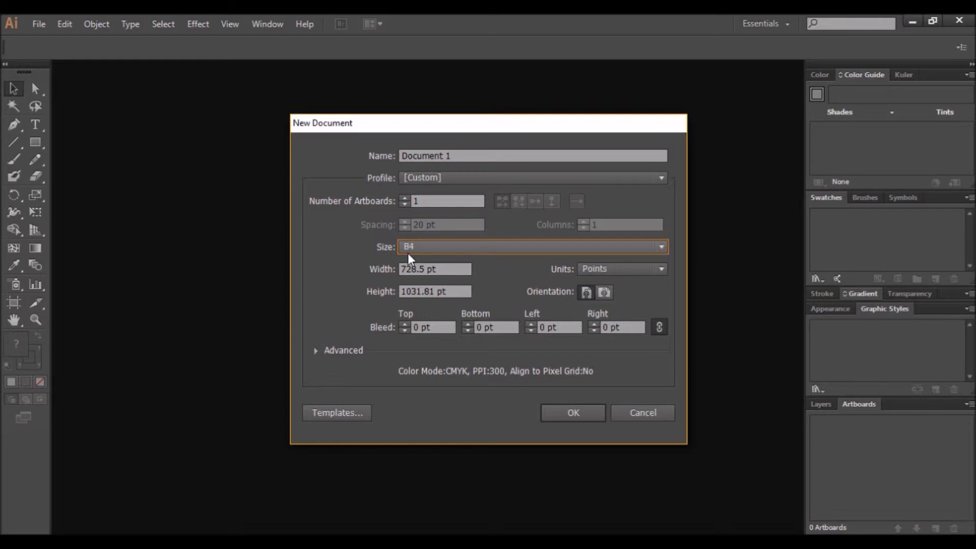
pyautogui.click(567, 416)
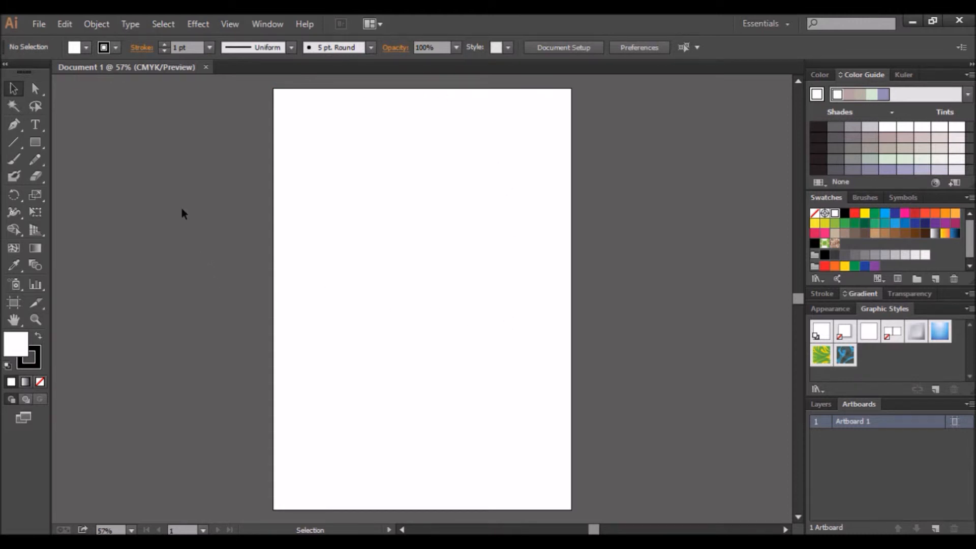
# Step: Widen the artboard on both sides to about 1518 pt with the Artboard tool, and return to the Selection tool
pyautogui.click(15, 304)
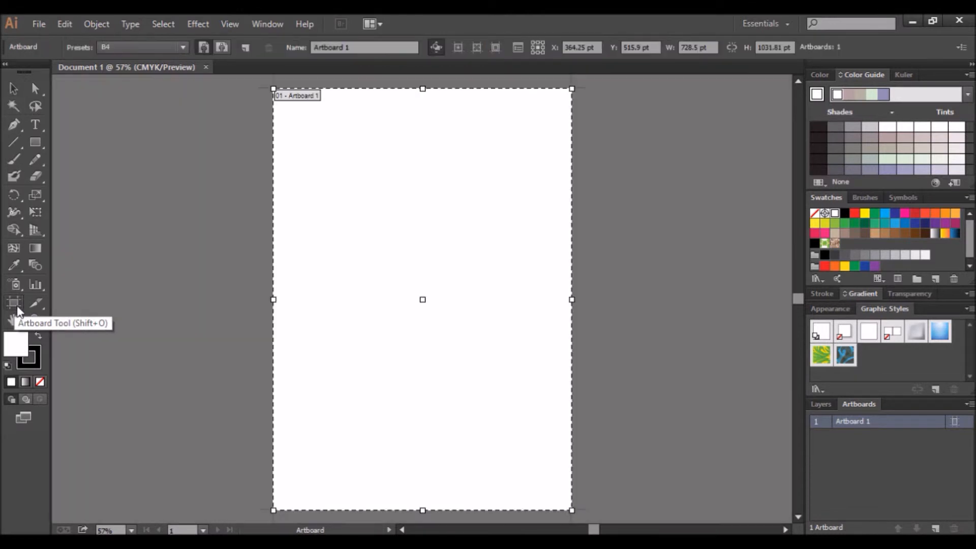
pyautogui.moveTo(571, 300); pyautogui.dragTo(727, 303)
pyautogui.moveTo(751, 300); pyautogui.dragTo(752, 300)
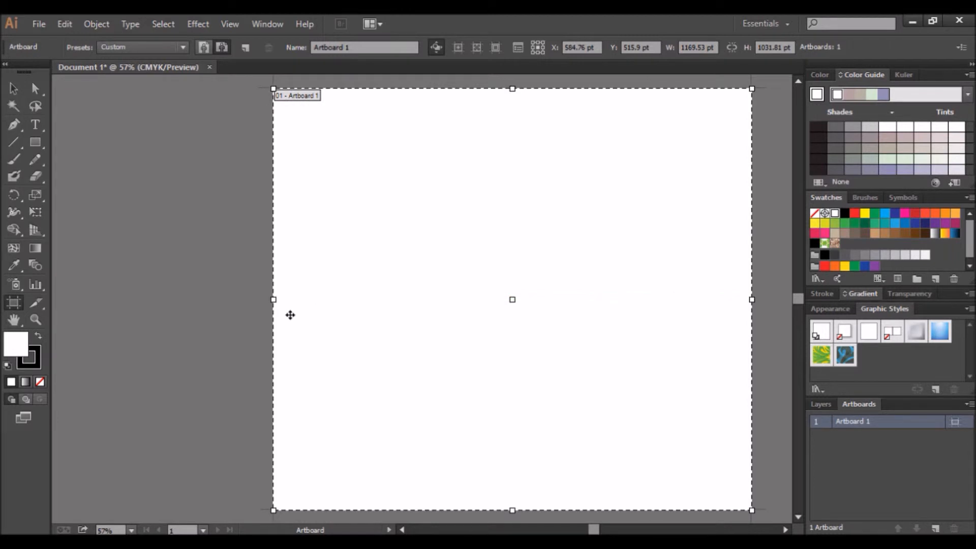
pyautogui.moveTo(273, 300); pyautogui.dragTo(131, 285)
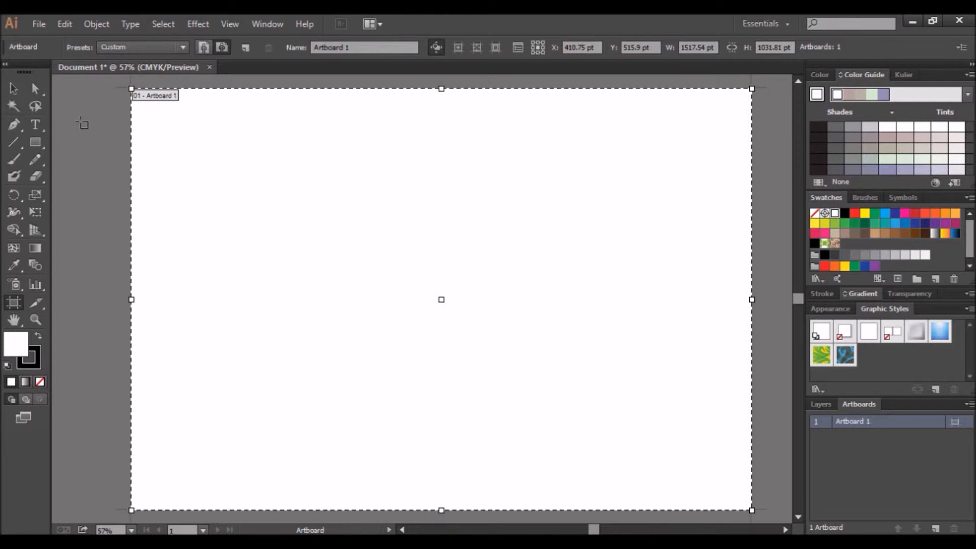
pyautogui.click(14, 89)
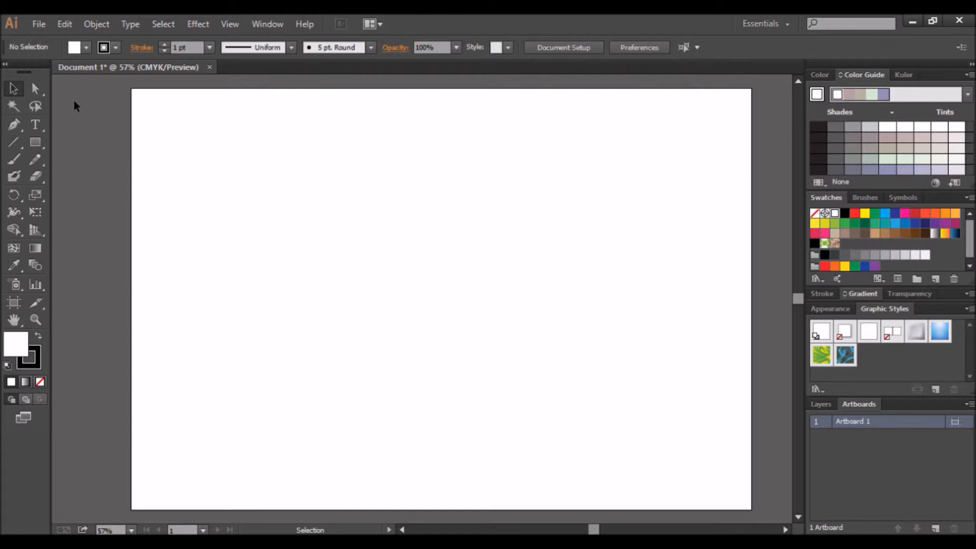
# Step: Open 31776-NYD4LA.ai from the Desktop, accepting the missing font substitution
pyautogui.click(44, 26)
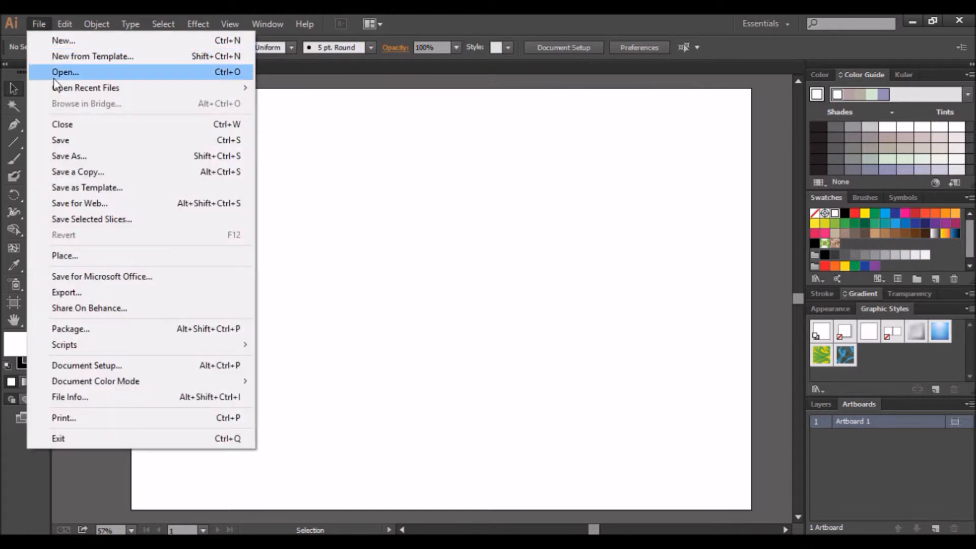
pyautogui.click(57, 72)
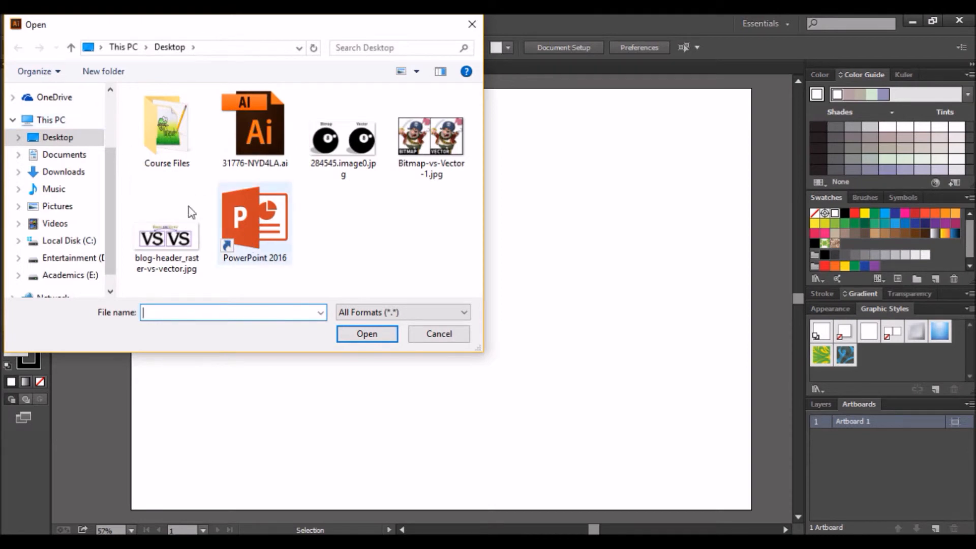
pyautogui.click(265, 124)
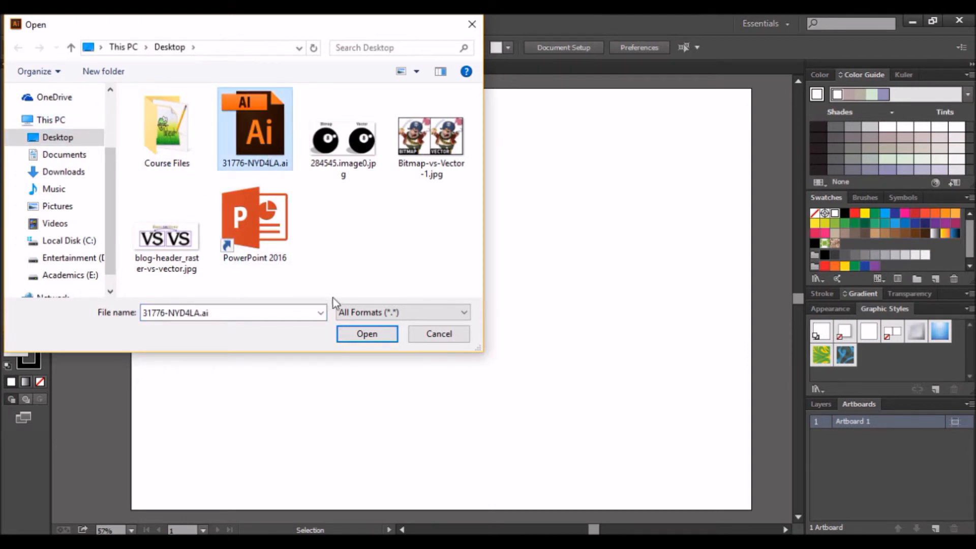
pyautogui.click(352, 338)
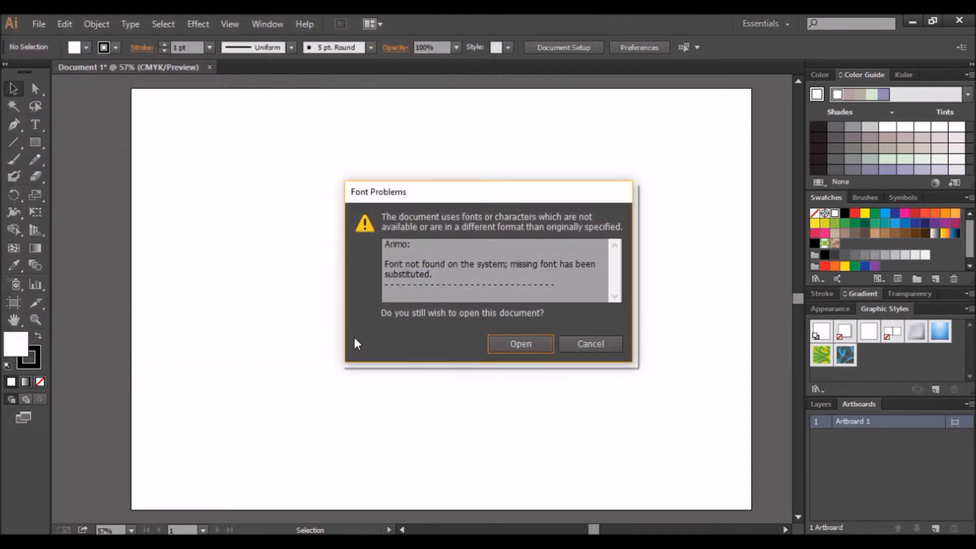
pyautogui.click(520, 344)
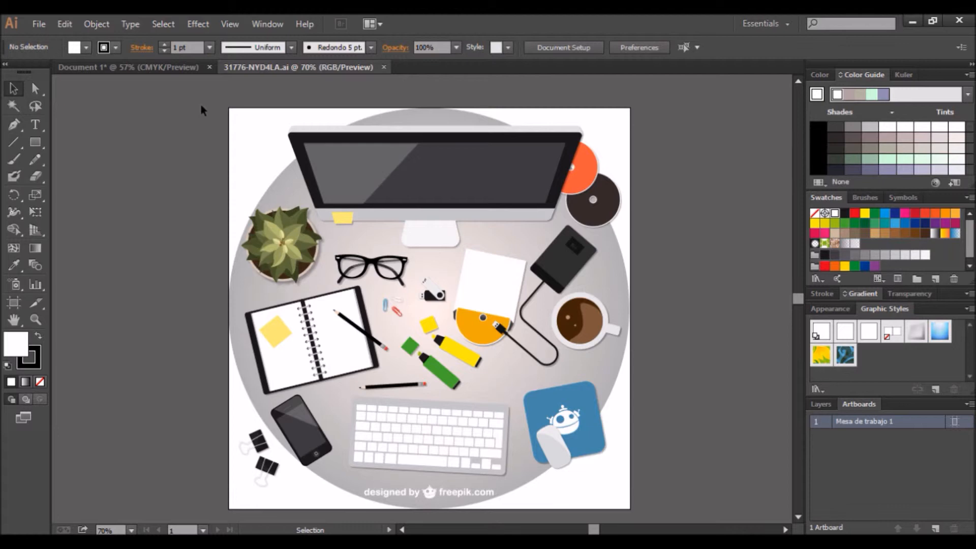
# Step: Switch to Presentation1 in PowerPoint and select everything on the slide with the desk illustration
pyautogui.click(542, 547)
pyautogui.click(474, 480)
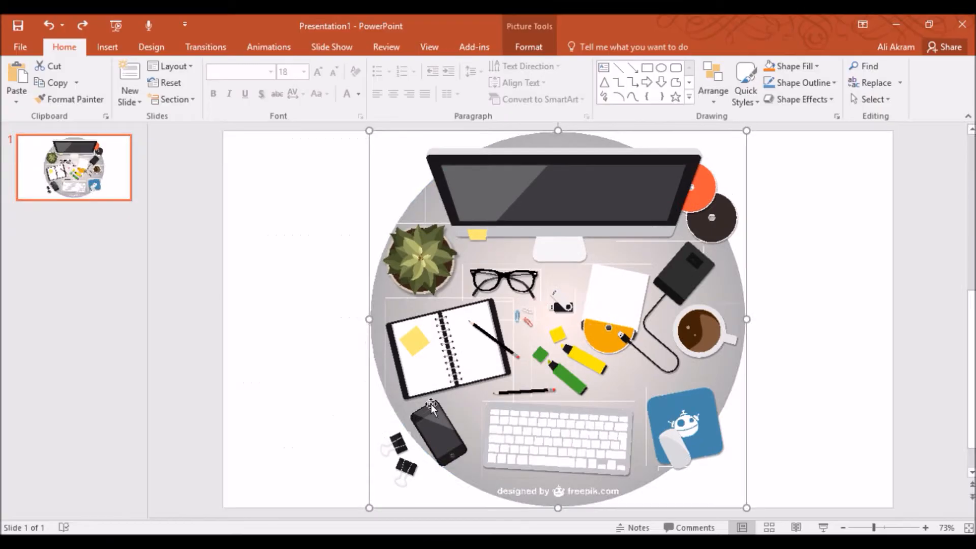
pyautogui.click(268, 249)
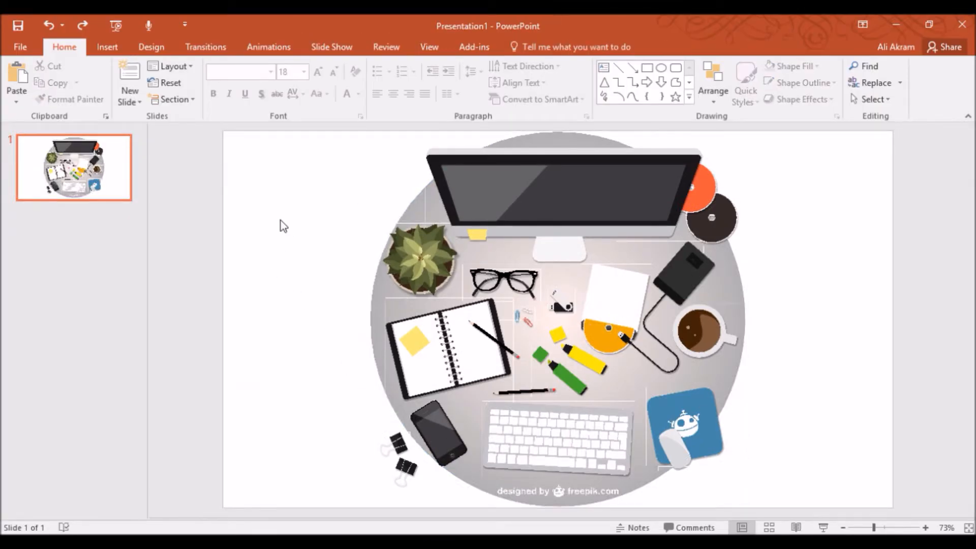
pyautogui.hotkey('ctrl', 'a')
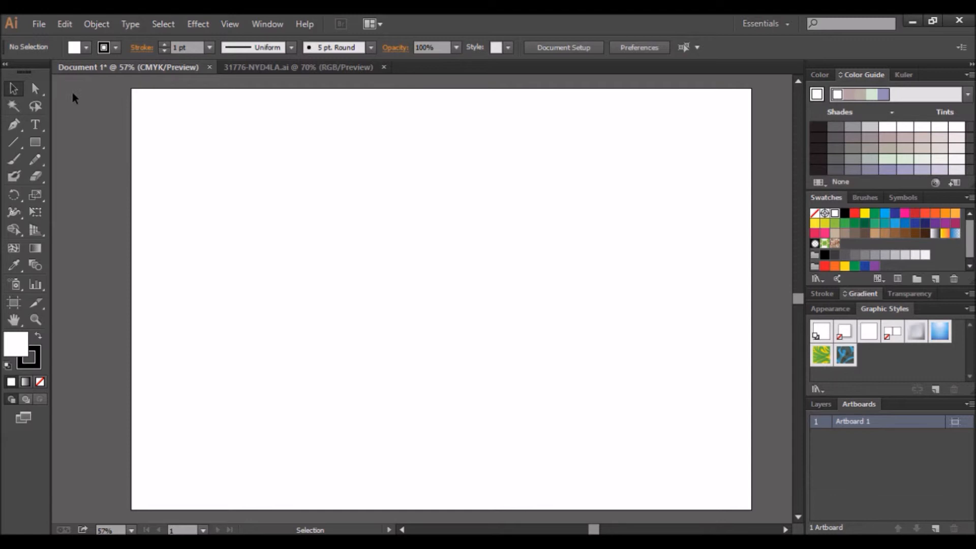
# Step: Open Brainstorm-logos-pack.eps from the Image 1 folder within Course Files, Section 3, Lecture 3.5 - Preliminary Talks, Files
pyautogui.click(38, 24)
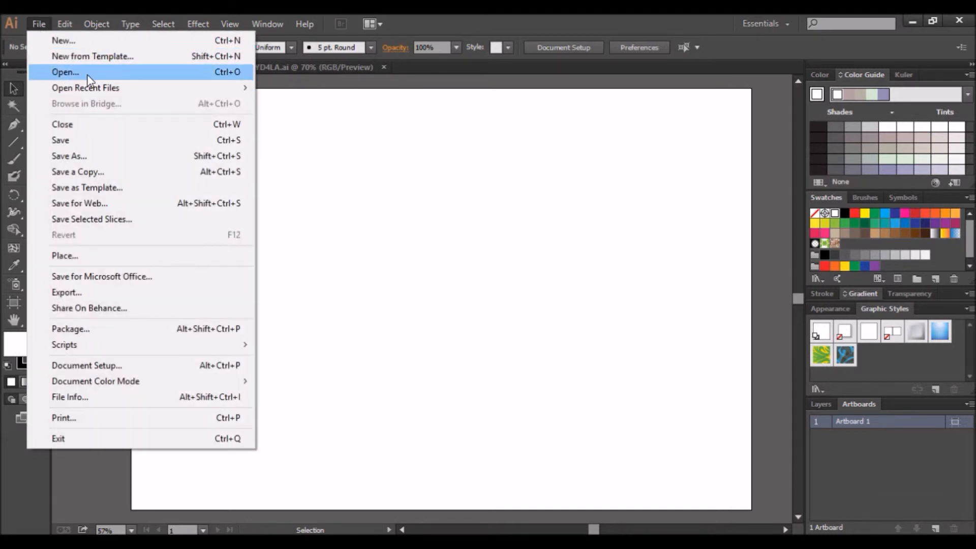
pyautogui.click(89, 74)
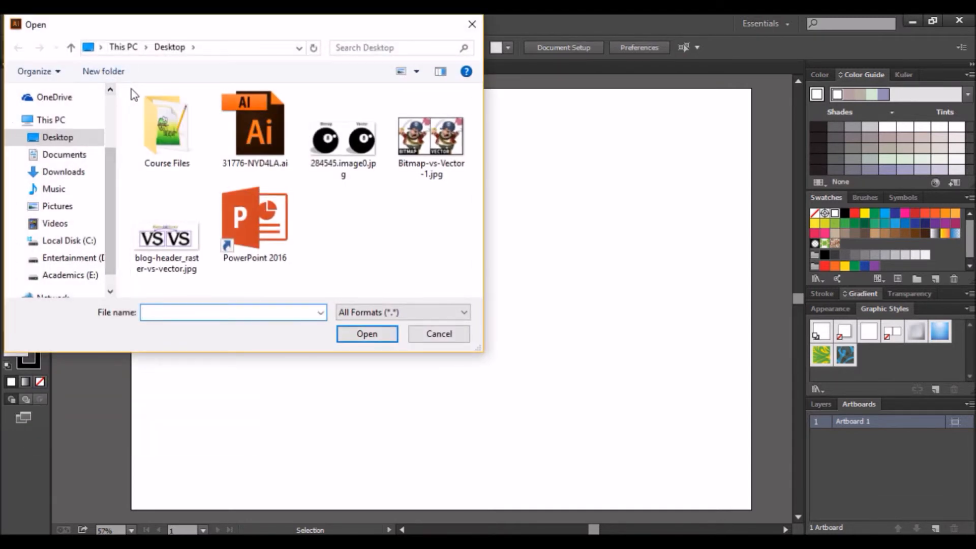
pyautogui.click(180, 151)
pyautogui.doubleClick(180, 151)
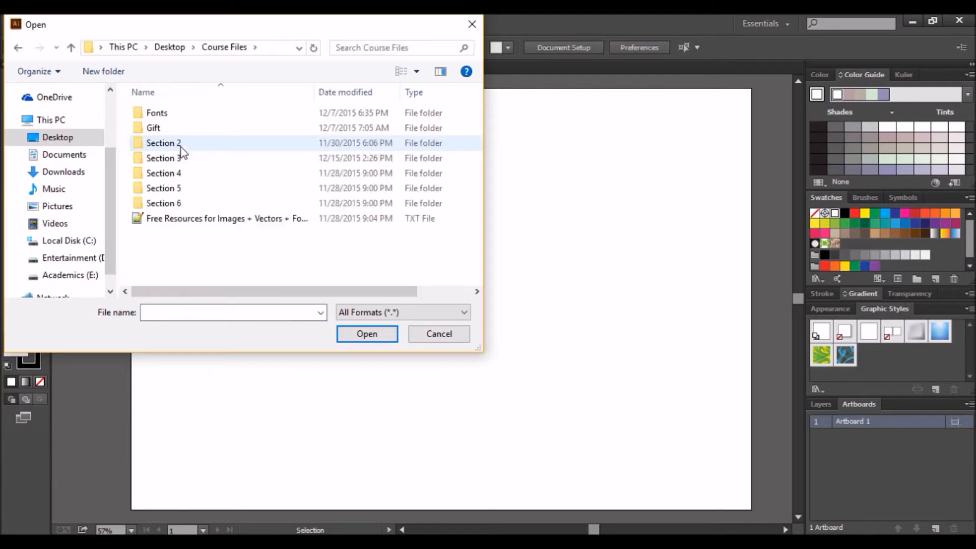
pyautogui.doubleClick(183, 160)
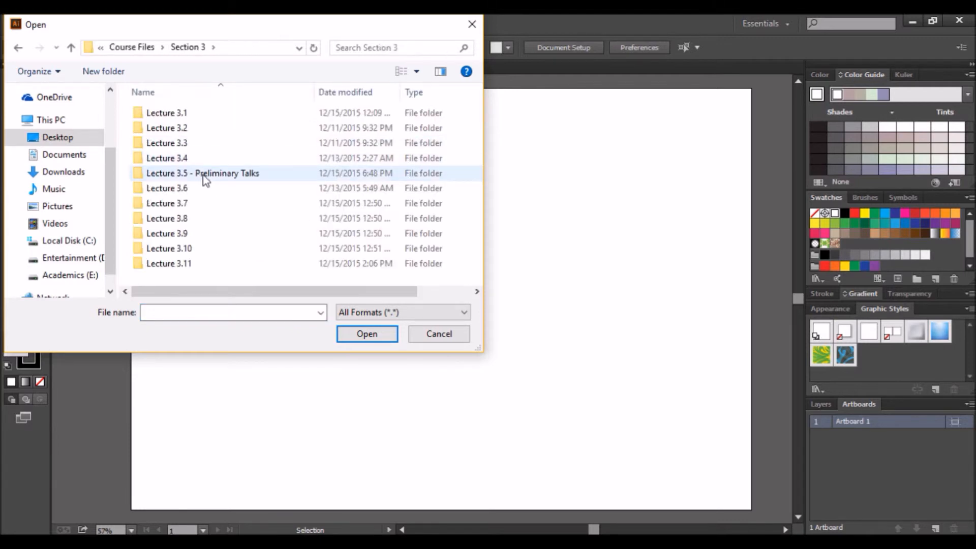
pyautogui.doubleClick(258, 175)
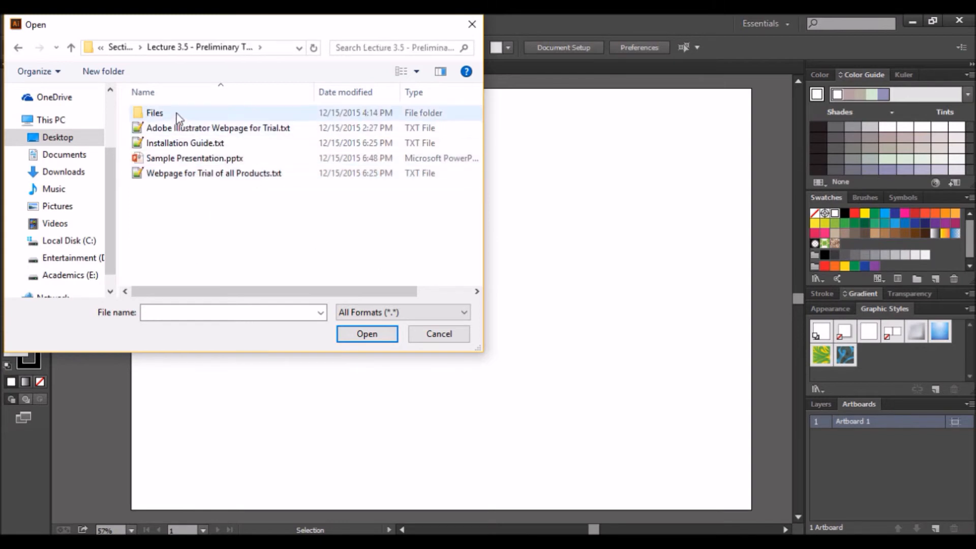
pyautogui.doubleClick(211, 115)
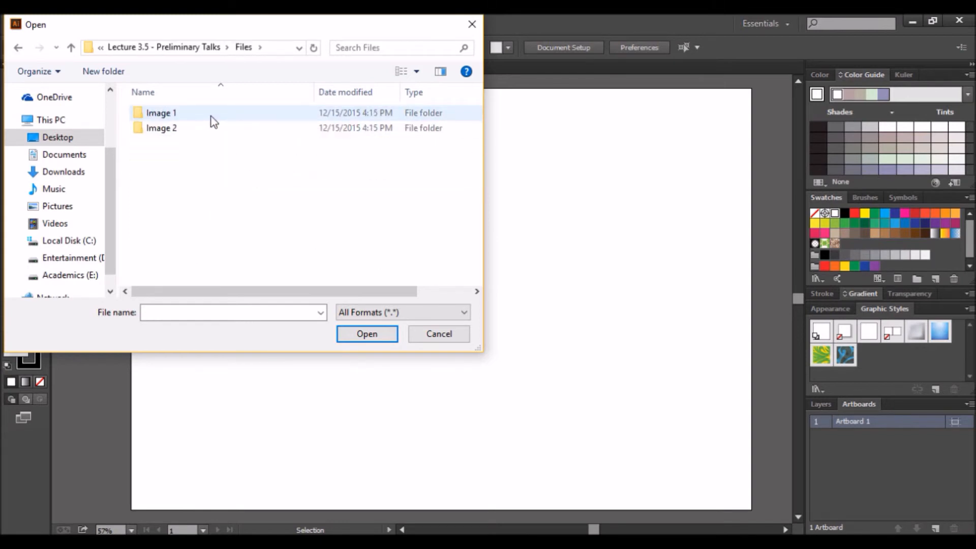
pyautogui.doubleClick(221, 121)
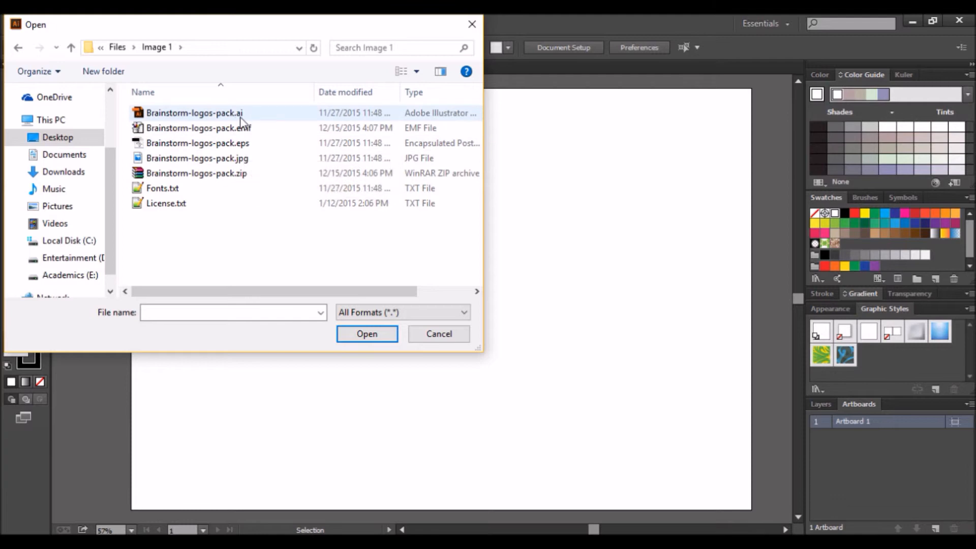
pyautogui.click(259, 146)
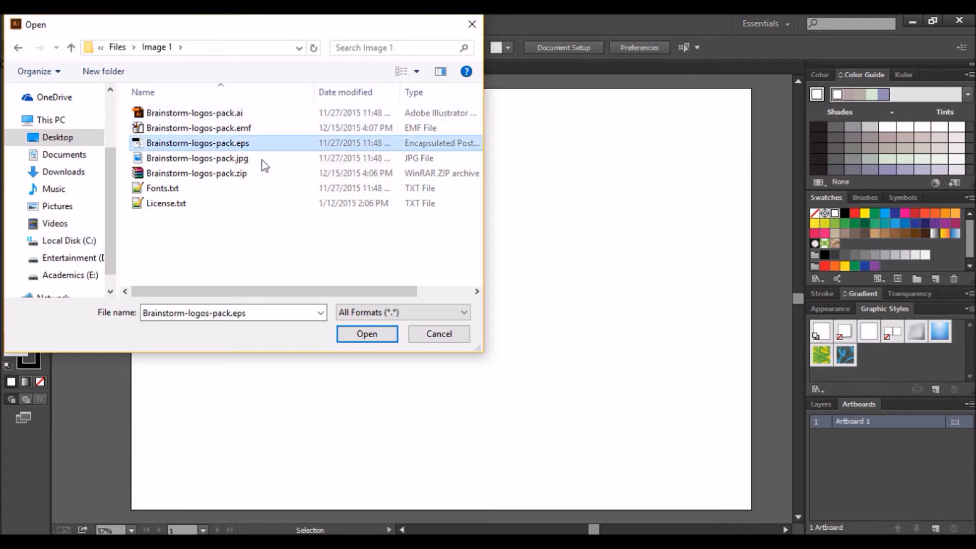
pyautogui.click(358, 333)
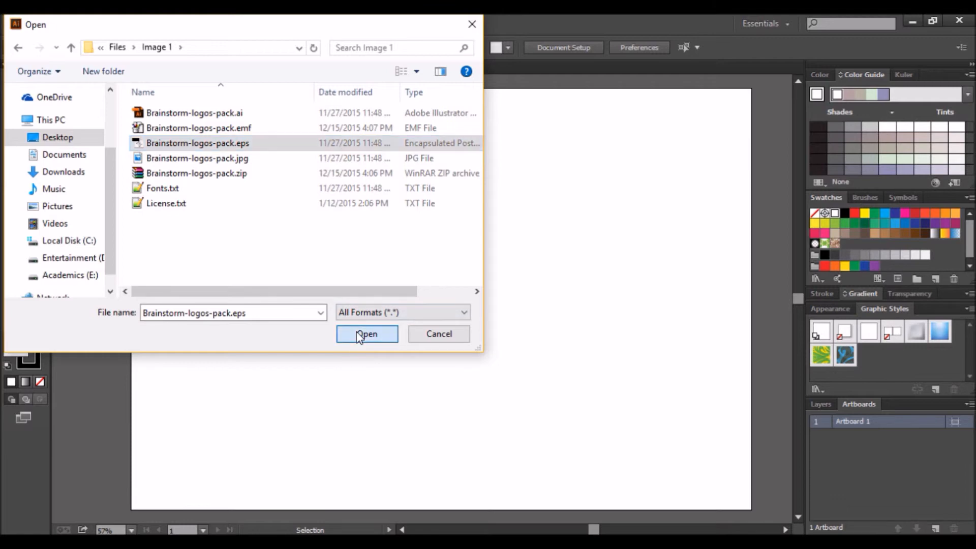
pyautogui.click(496, 344)
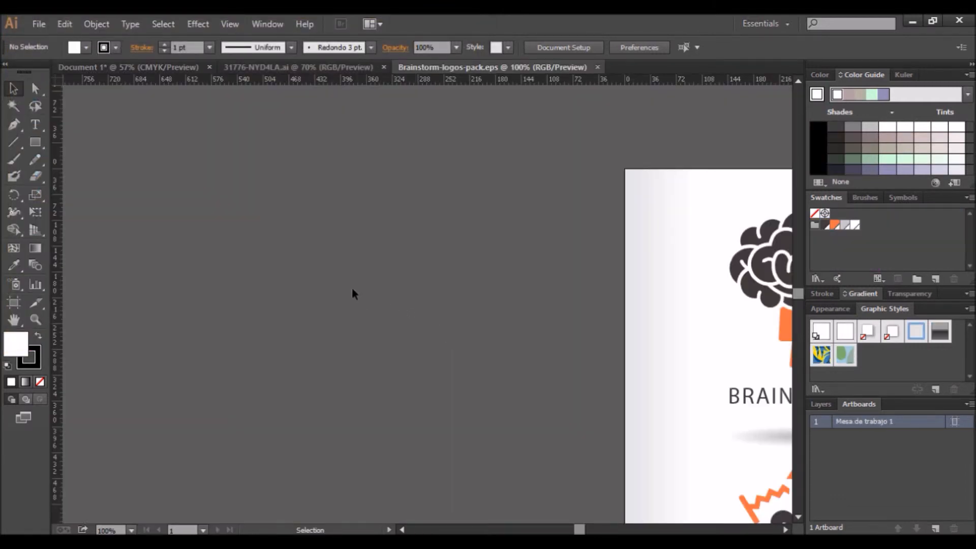
# Step: Zoom the logos document out to 30% and centre its artboard horizontally in the view
pyautogui.click(119, 528)
pyautogui.press('BackSpace')
pyautogui.write('30')
pyautogui.press('Return')
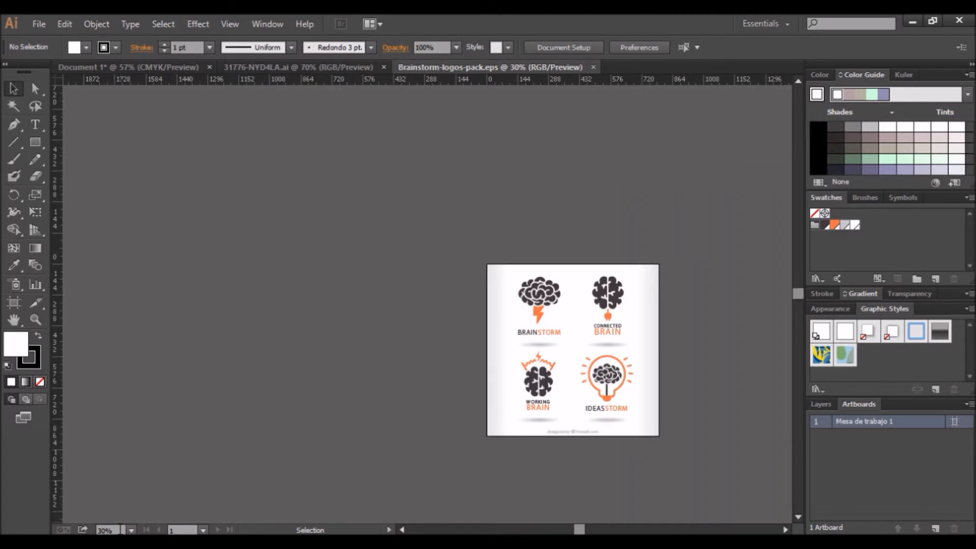
pyautogui.click(785, 529)
pyautogui.click(785, 529)
pyautogui.click(785, 529)
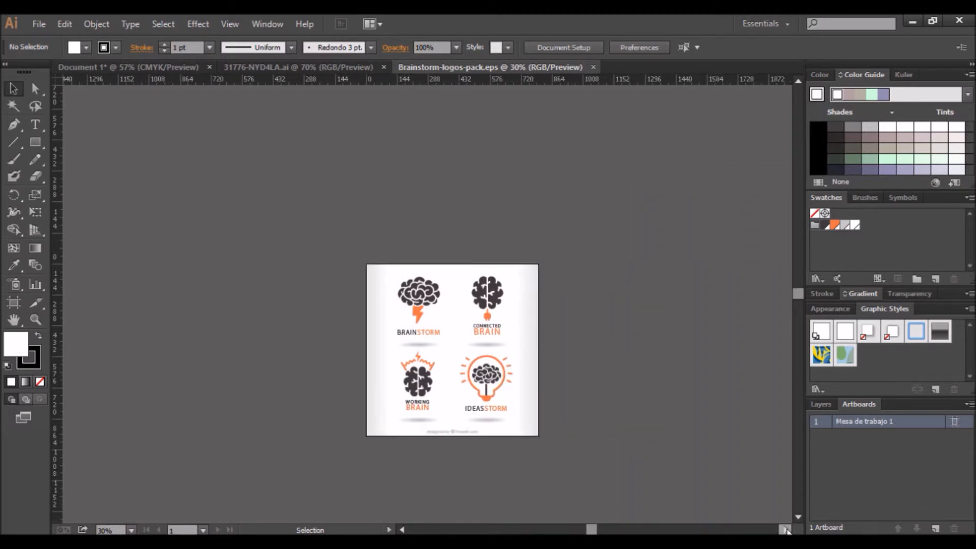
# Step: Set the zoom to 70% and bring the whole four-logo artboard into view
pyautogui.click(97, 529)
pyautogui.write('70')
pyautogui.press('Return')
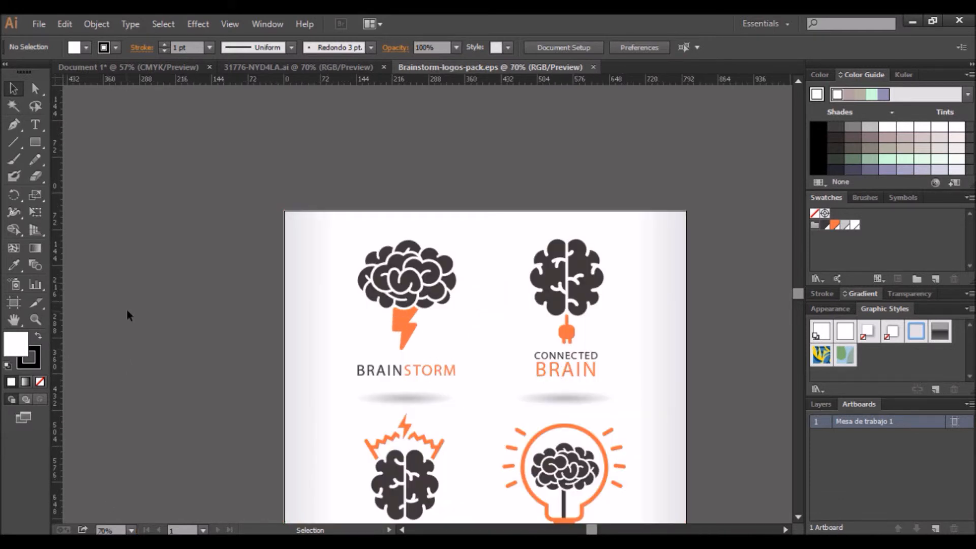
pyautogui.scroll(-3, 148, 297)
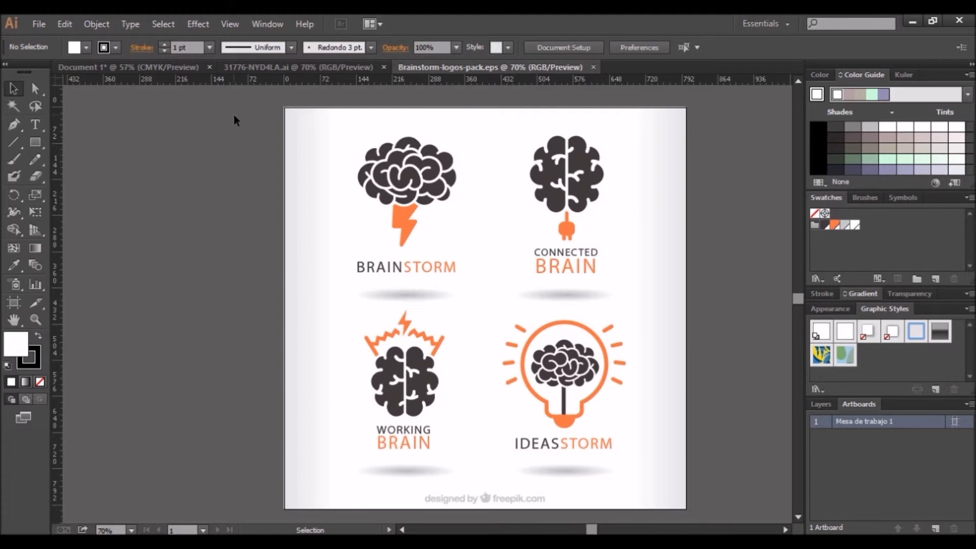
# Step: Export the logos artwork as an Enhanced Metafile (EMF) named Brainstorm-logos-pack_2.emf in the Image 1 folder
pyautogui.click(40, 20)
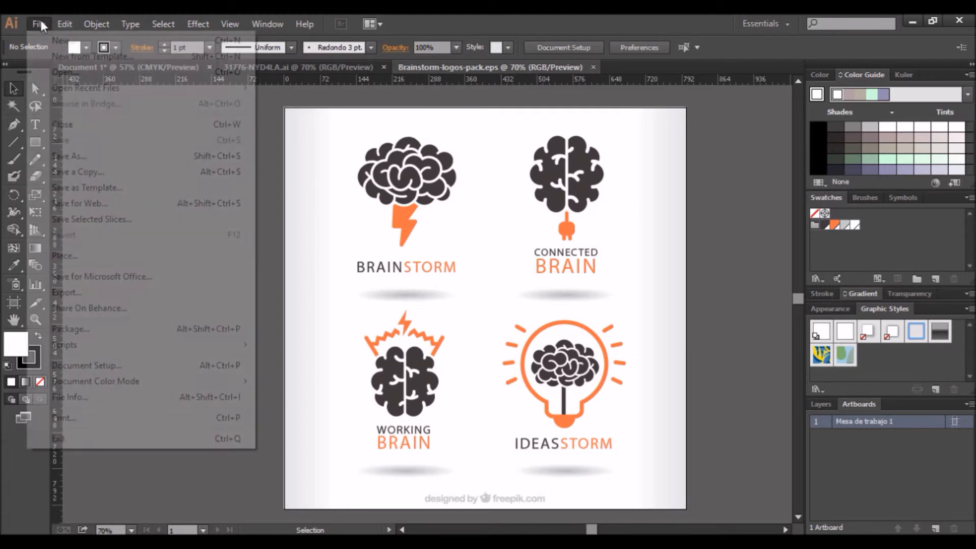
pyautogui.click(90, 293)
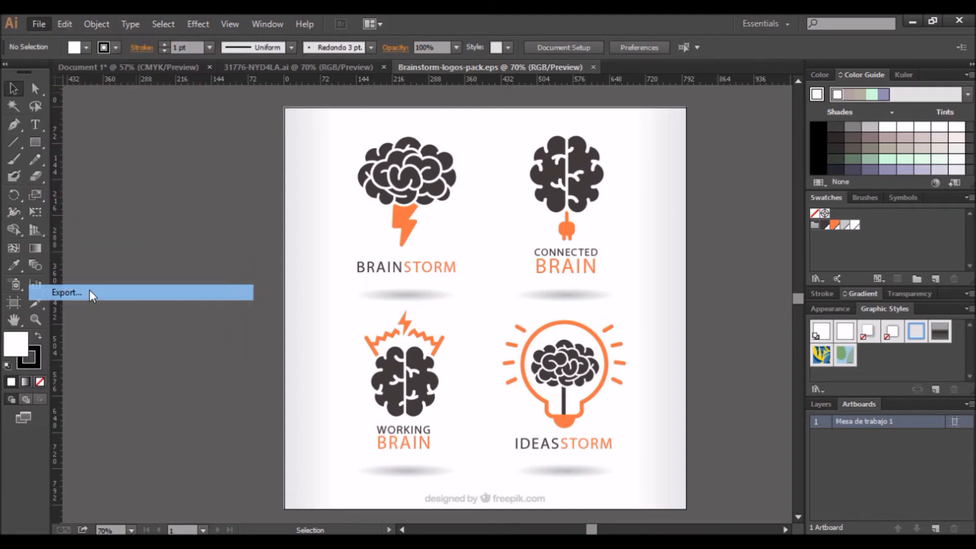
pyautogui.click(465, 305)
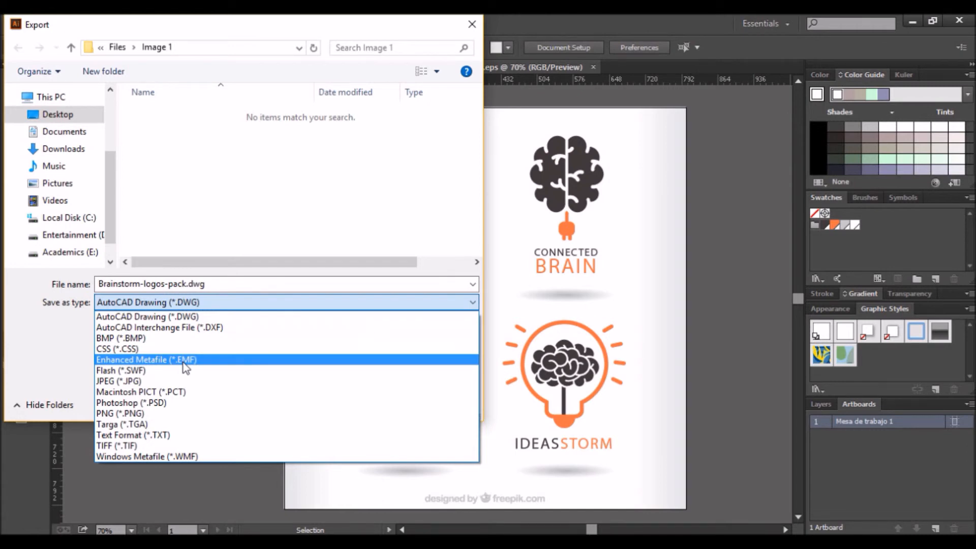
pyautogui.click(183, 362)
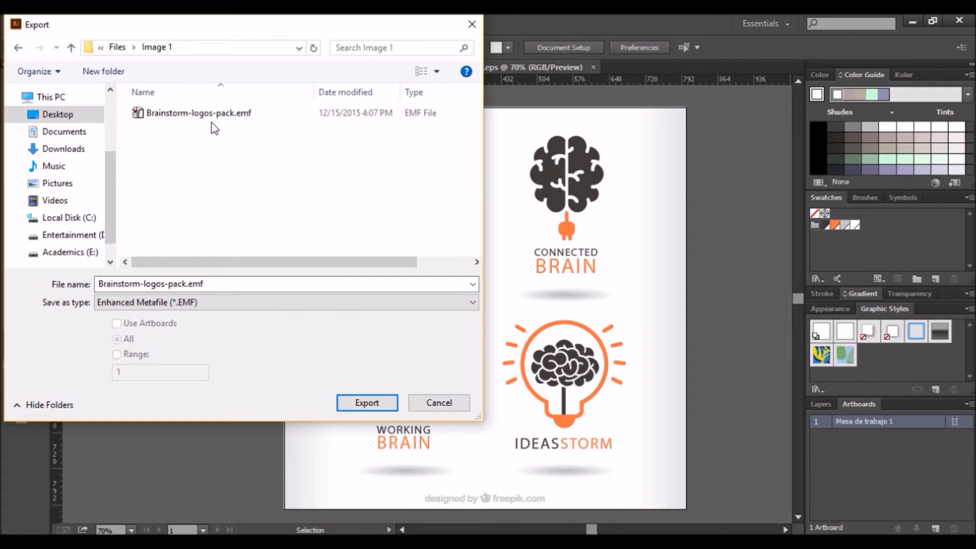
pyautogui.click(186, 283)
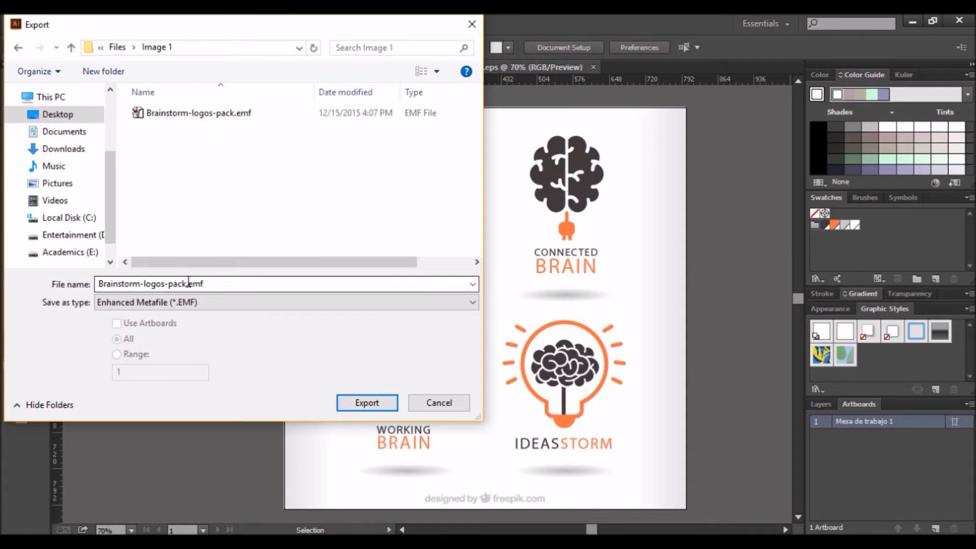
pyautogui.doubleClick(186, 283)
pyautogui.click(186, 283)
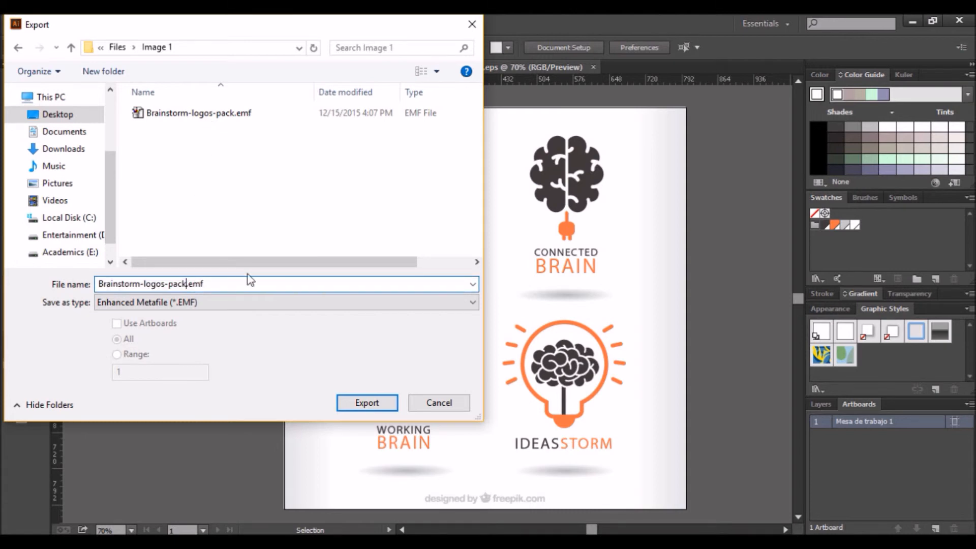
pyautogui.write('_2')
pyautogui.click(361, 404)
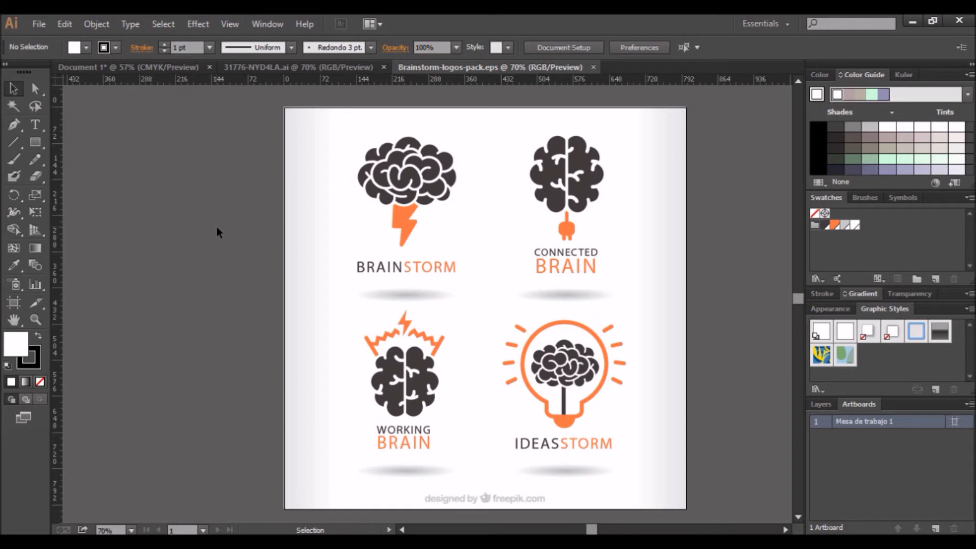
# Step: With all the logo artwork selected, switch to Sample Presentation.pptx in PowerPoint and give its slide the Blank layout
pyautogui.hotkey('ctrl', 'a')
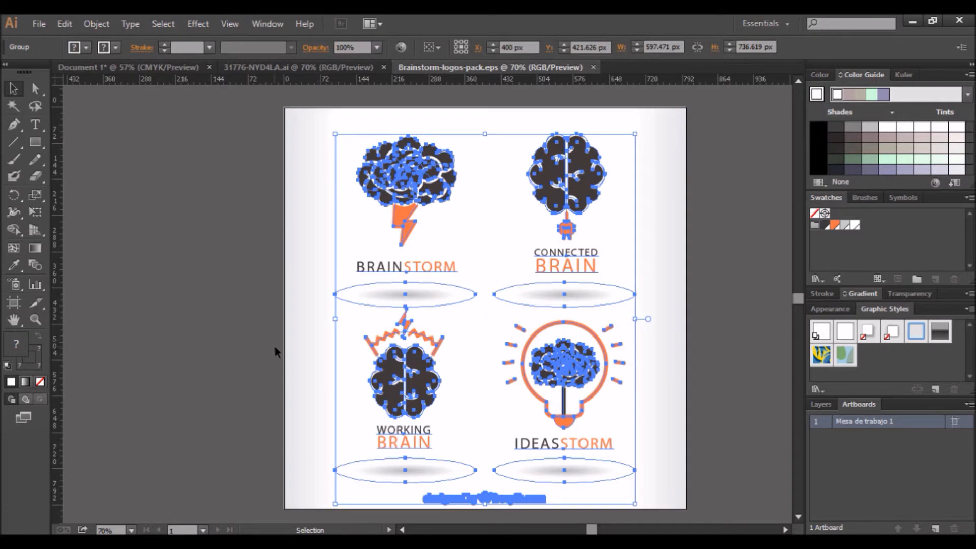
pyautogui.click(541, 540)
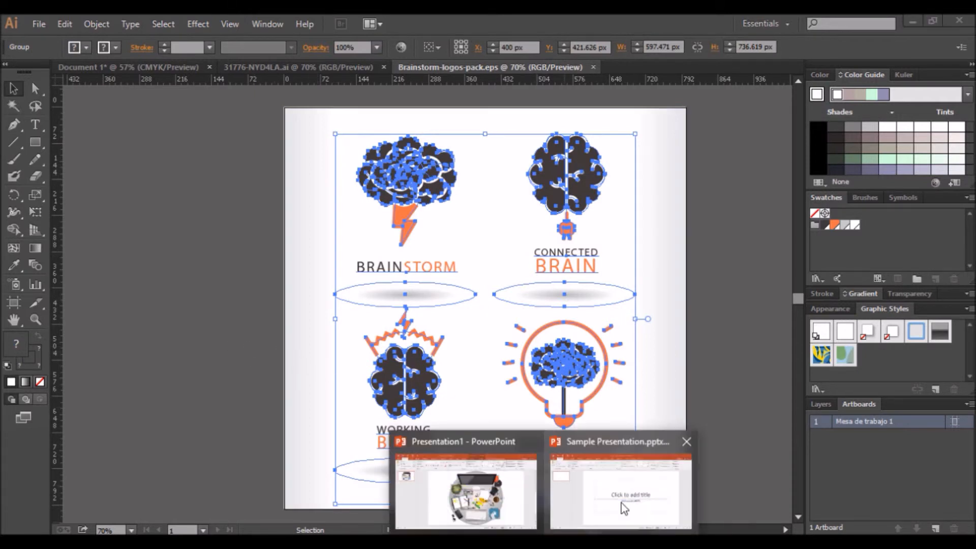
pyautogui.click(621, 504)
pyautogui.click(190, 71)
pyautogui.click(186, 265)
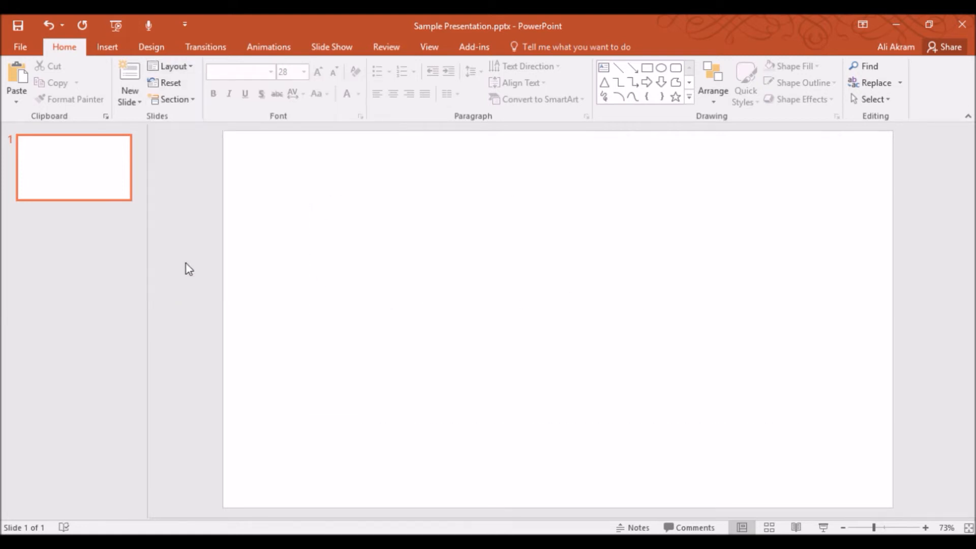
# Step: Insert the picture Brainstorm-logos-pack_2.emf from Course Files, Section 3, Lecture 3.5 - Preliminary Talks, Files, Image 1 onto the blank slide
pyautogui.click(110, 48)
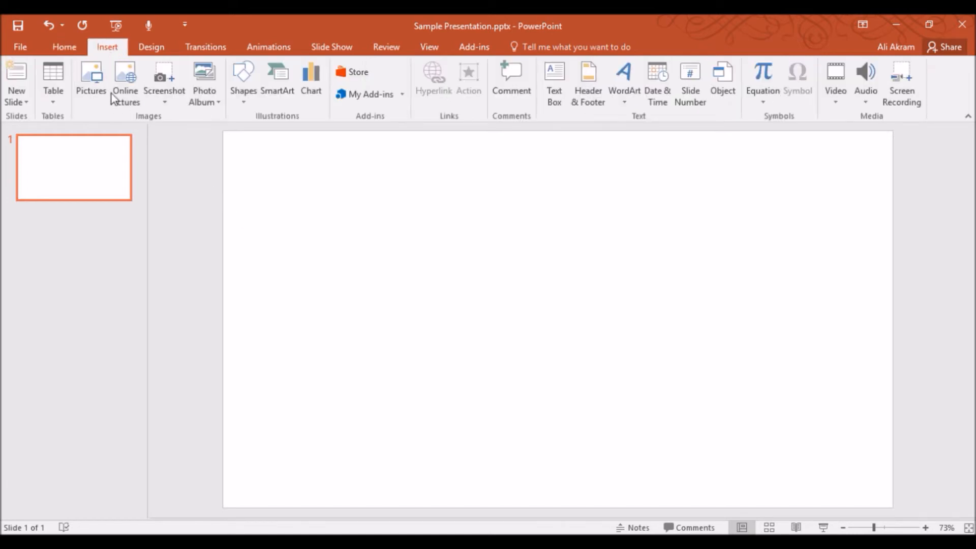
pyautogui.click(93, 86)
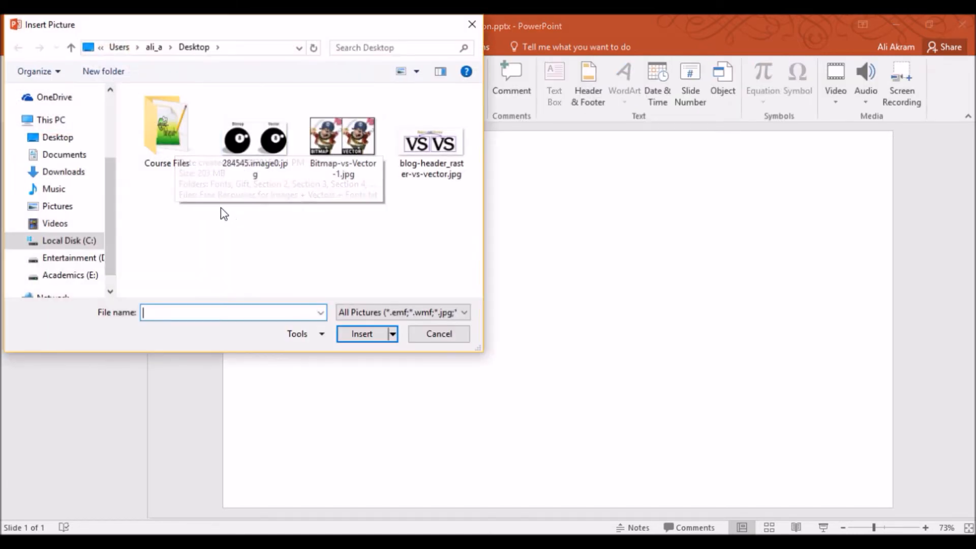
pyautogui.doubleClick(186, 155)
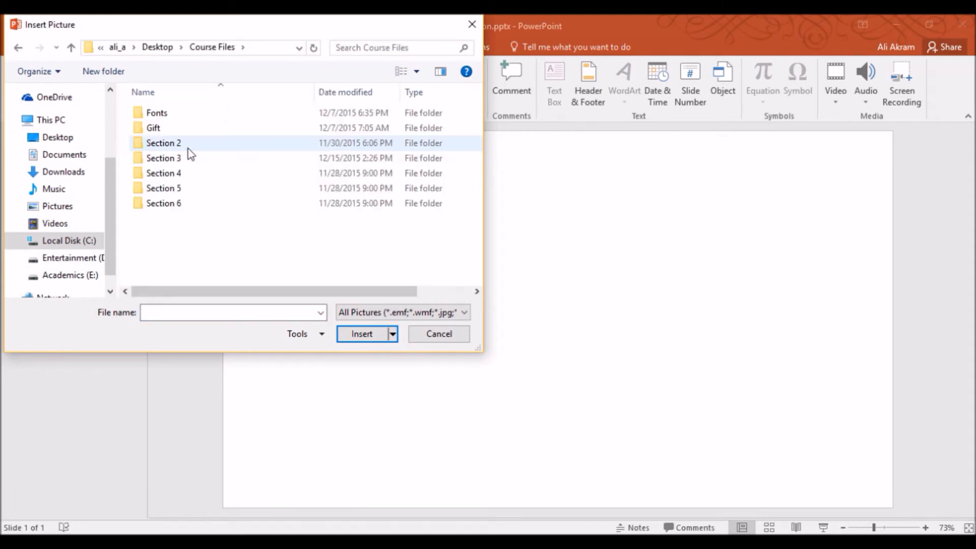
pyautogui.doubleClick(186, 157)
pyautogui.doubleClick(190, 171)
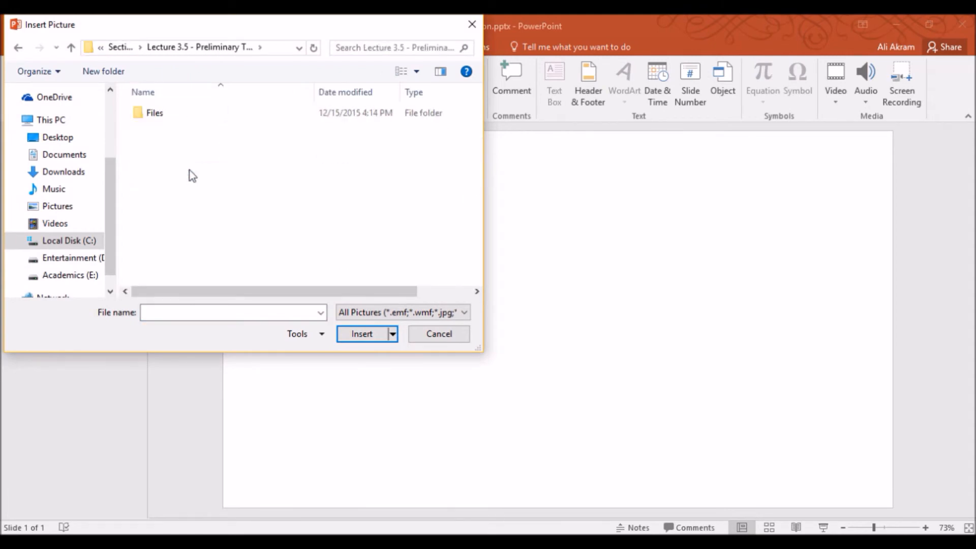
pyautogui.doubleClick(169, 118)
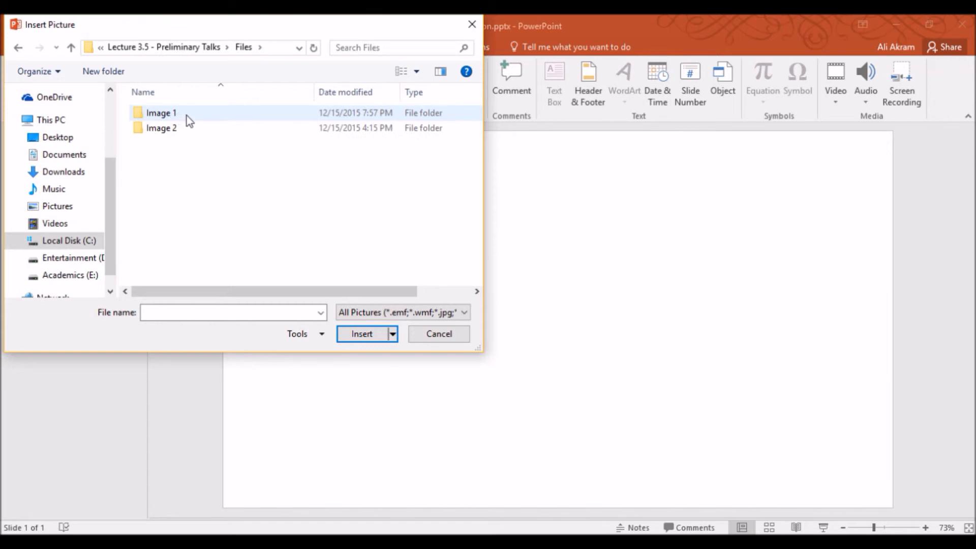
pyautogui.doubleClick(197, 117)
pyautogui.click(432, 170)
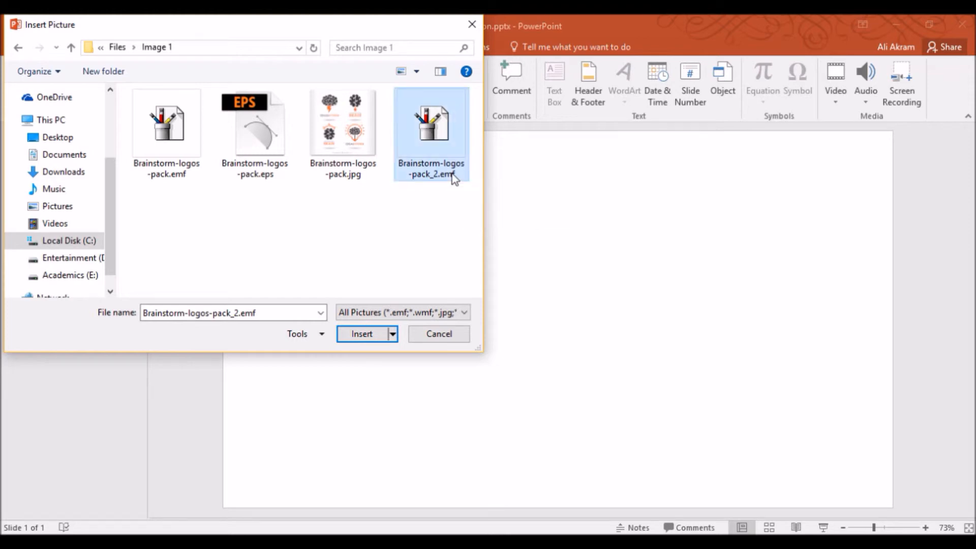
pyautogui.moveTo(177, 24); pyautogui.dragTo(383, 157)
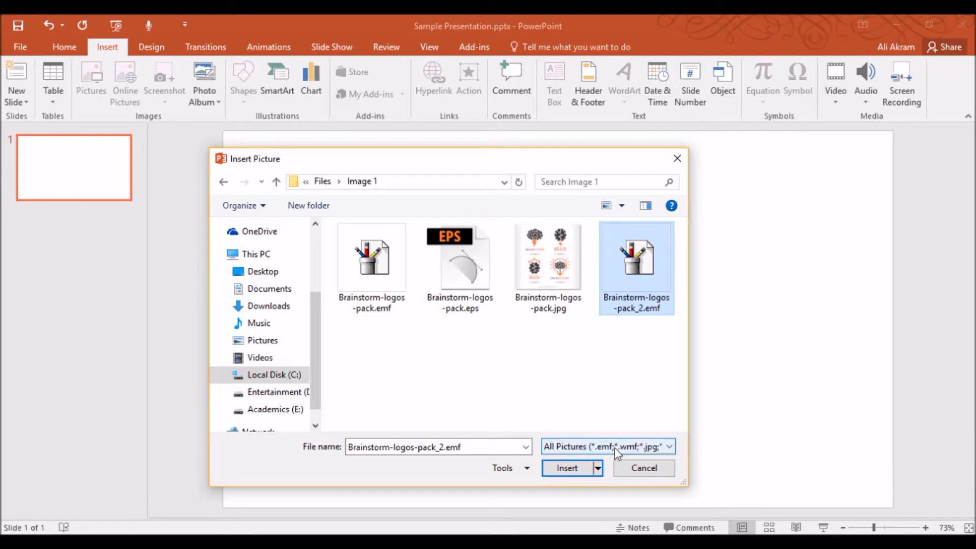
pyautogui.click(577, 468)
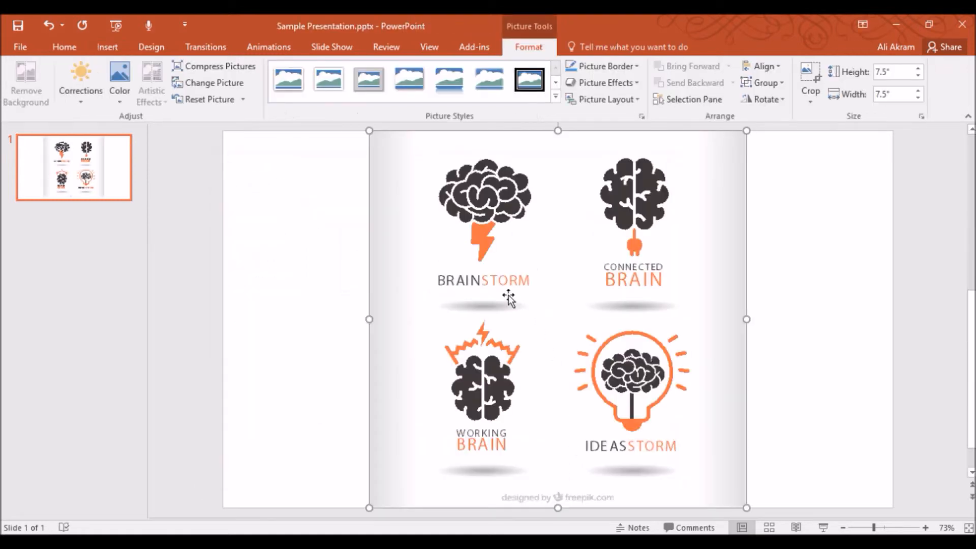